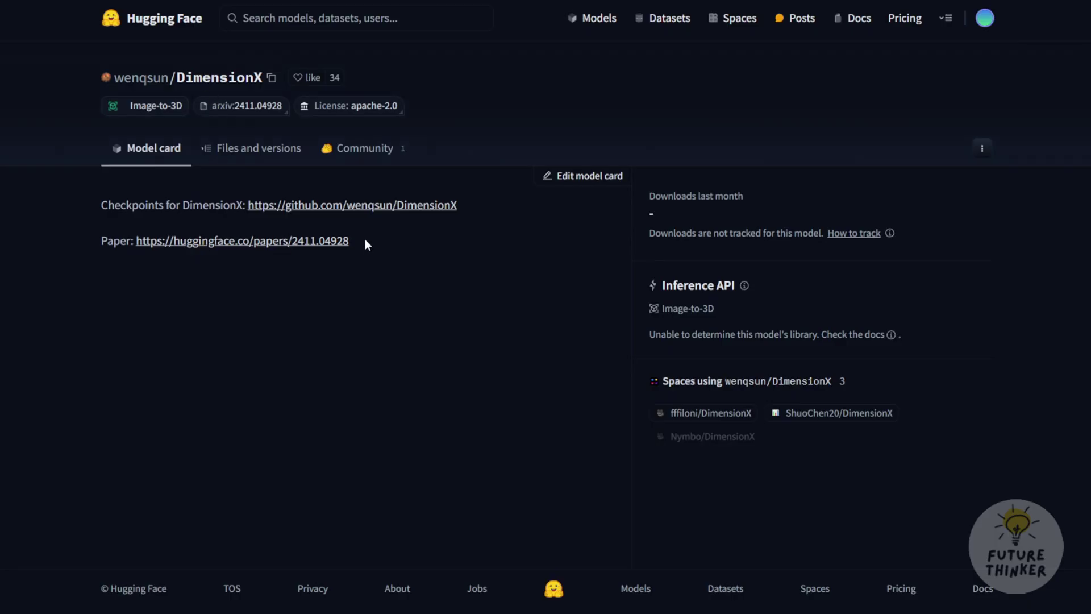
Open the DimensionX checkpoints repository and scroll its README to the ST-Director figure and Notice
left_click(379, 206)
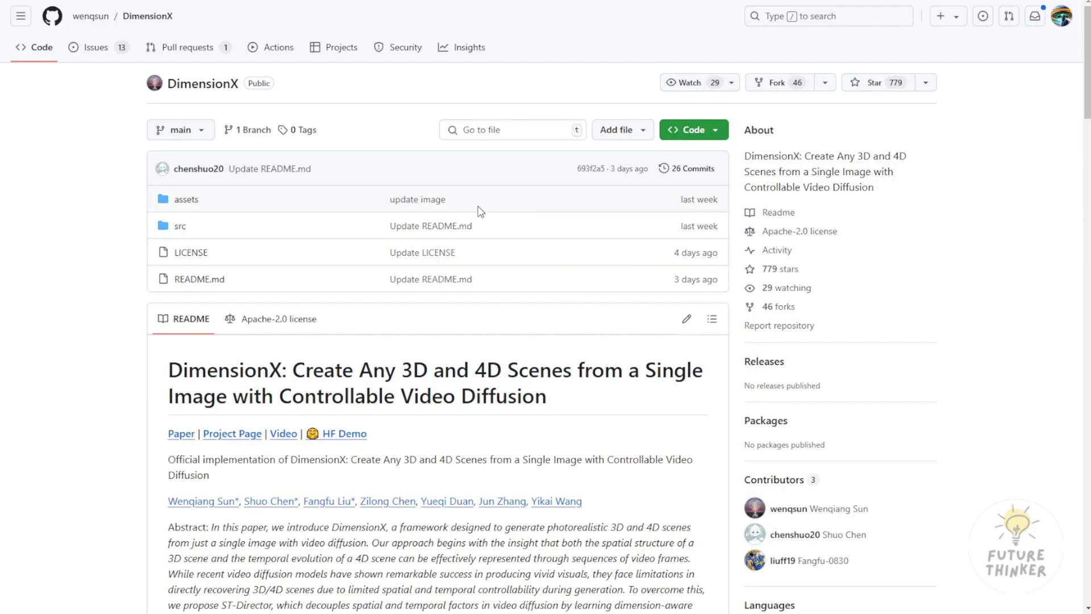
scroll(239, 296, "down", 2)
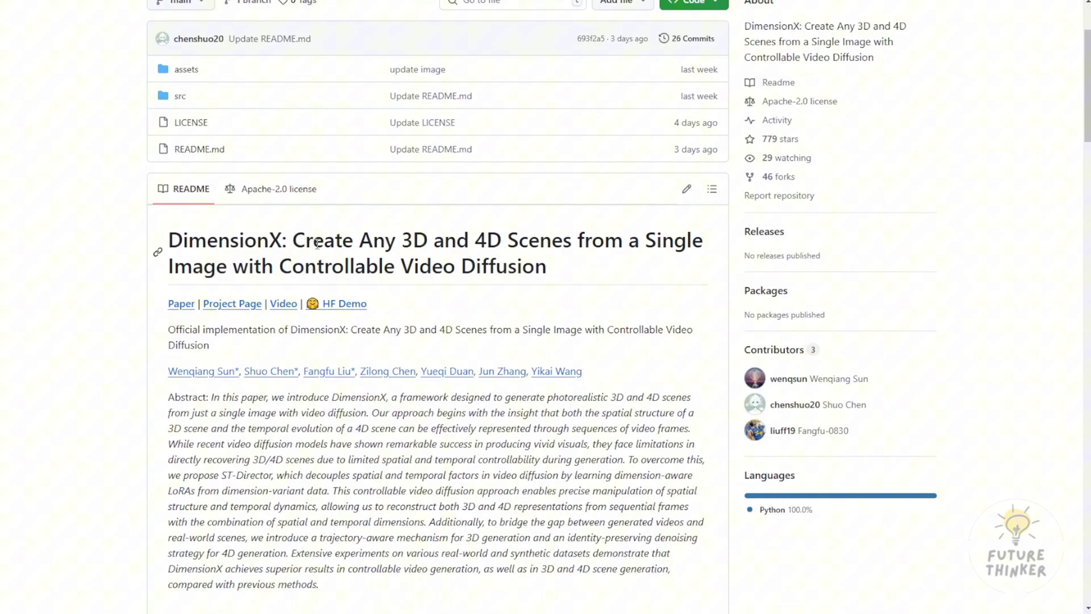
scroll(293, 235, "up", 2)
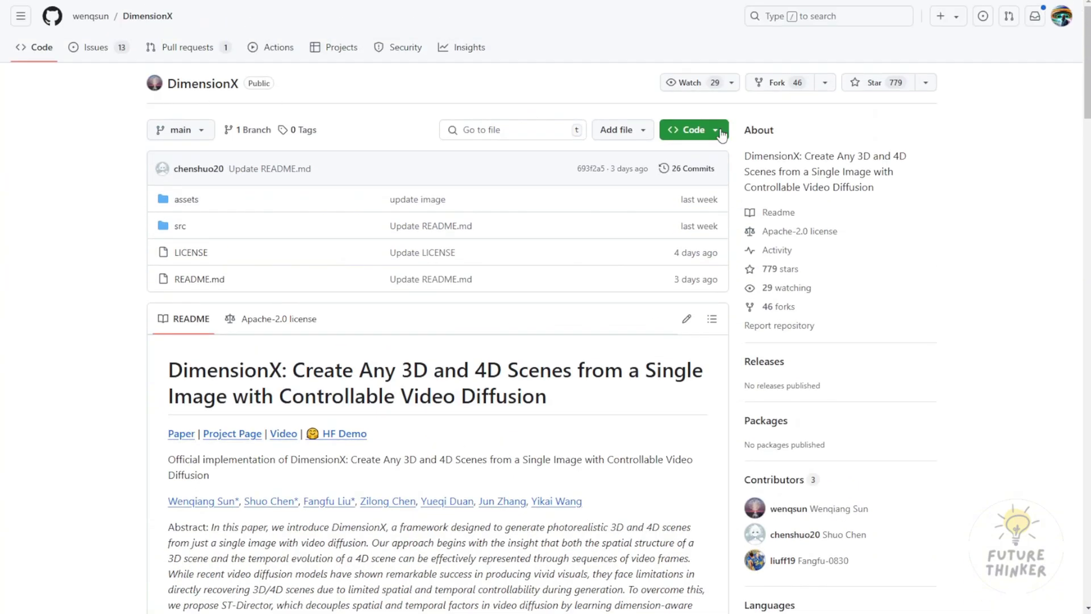
scroll(192, 176, "down", 10)
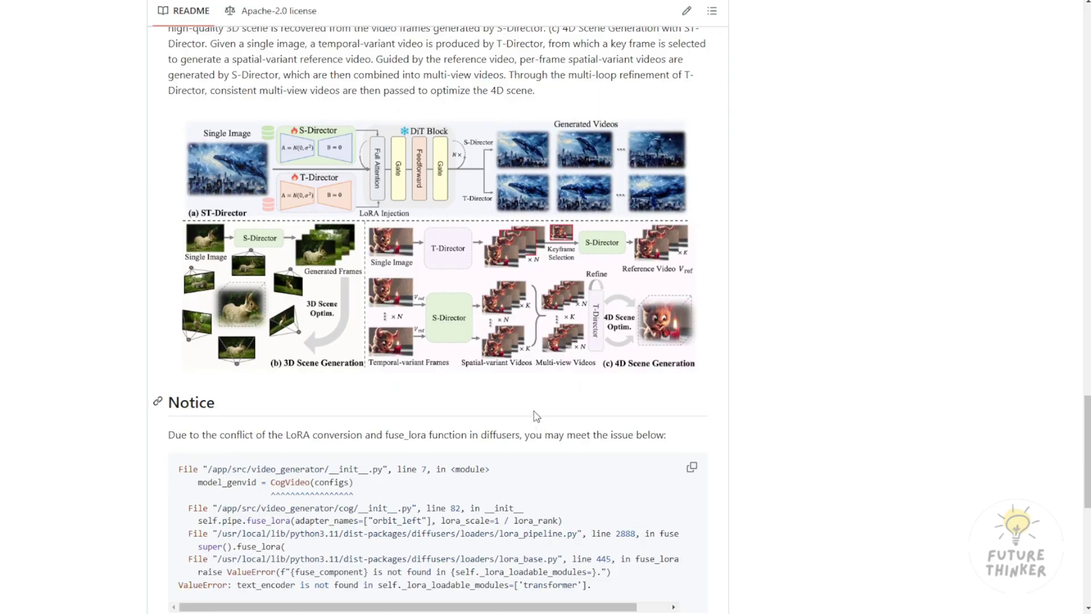
scroll(537, 417, "down", 1)
scroll(487, 182, "up", 11)
Scroll to Spatial-Temporal Fused Controllable Video Generation and show the woolly mammoth camera videos
scroll(433, 300, "down", 2)
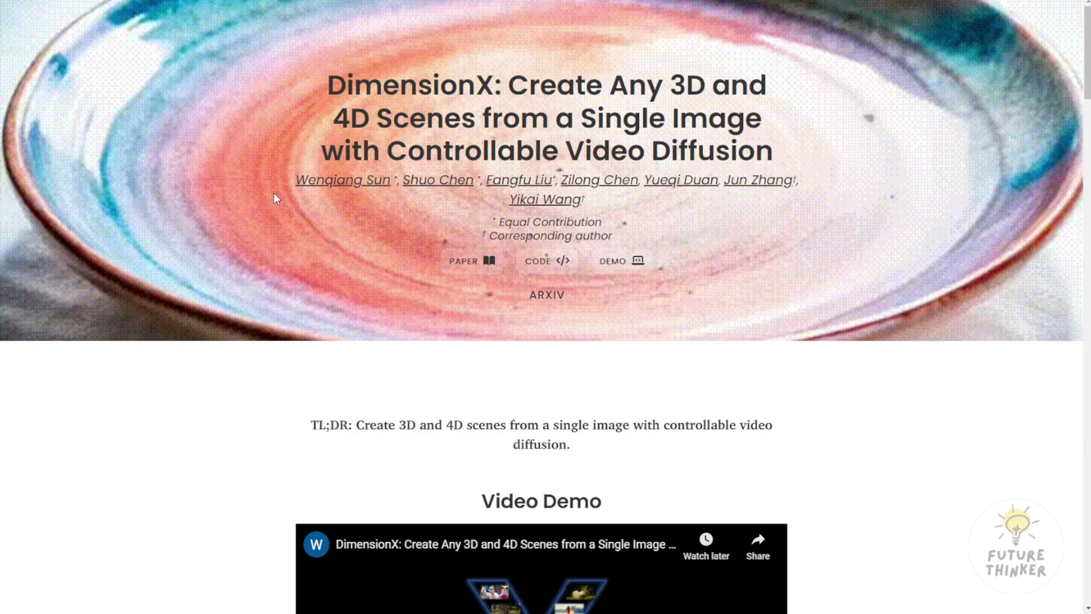
scroll(275, 196, "down", 9)
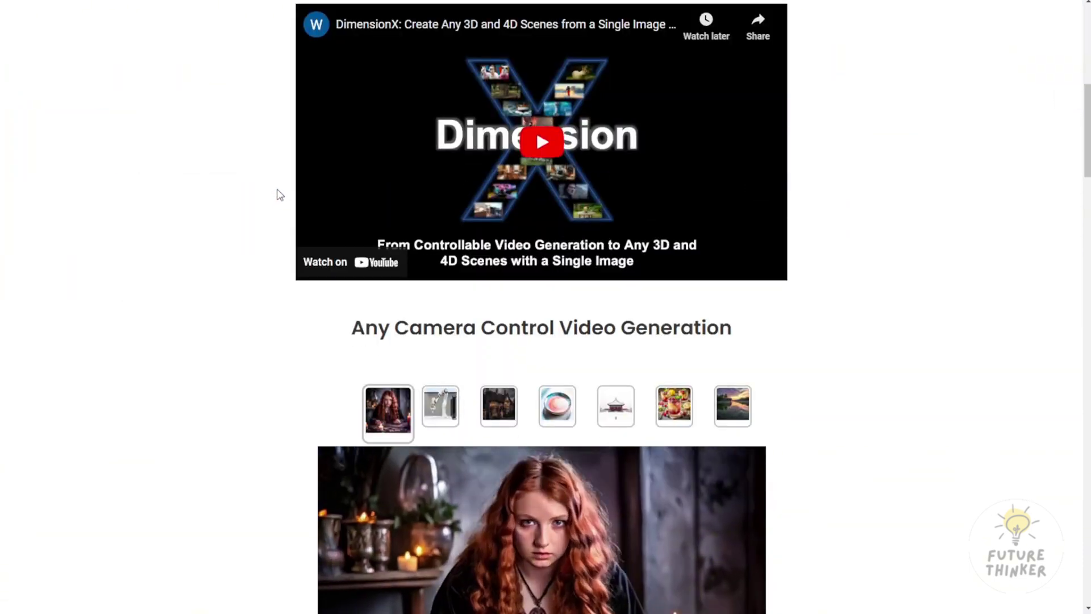
scroll(280, 195, "down", 12)
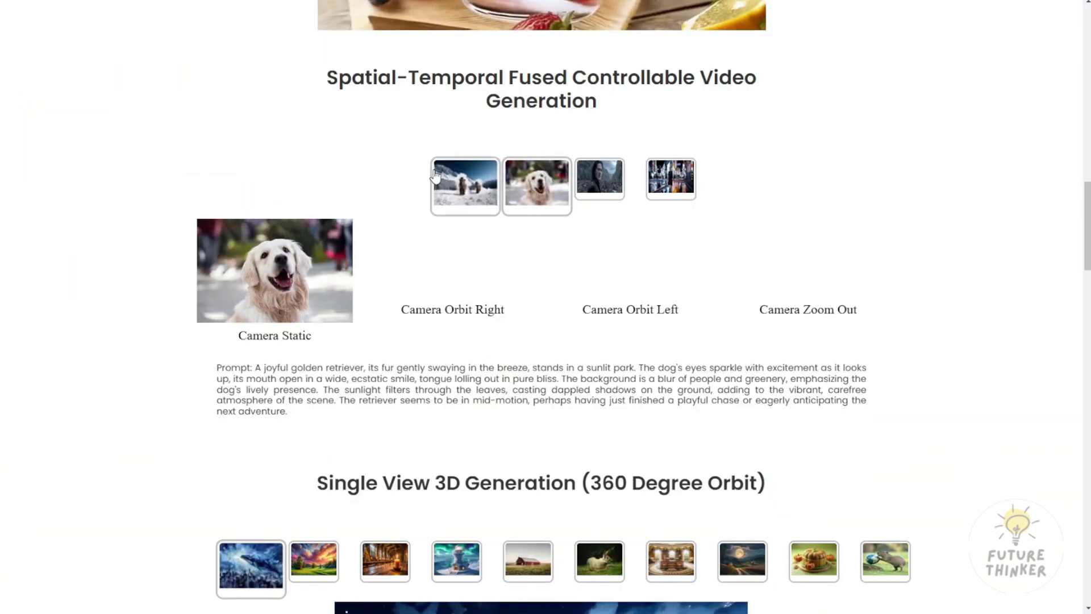
left_click(457, 179)
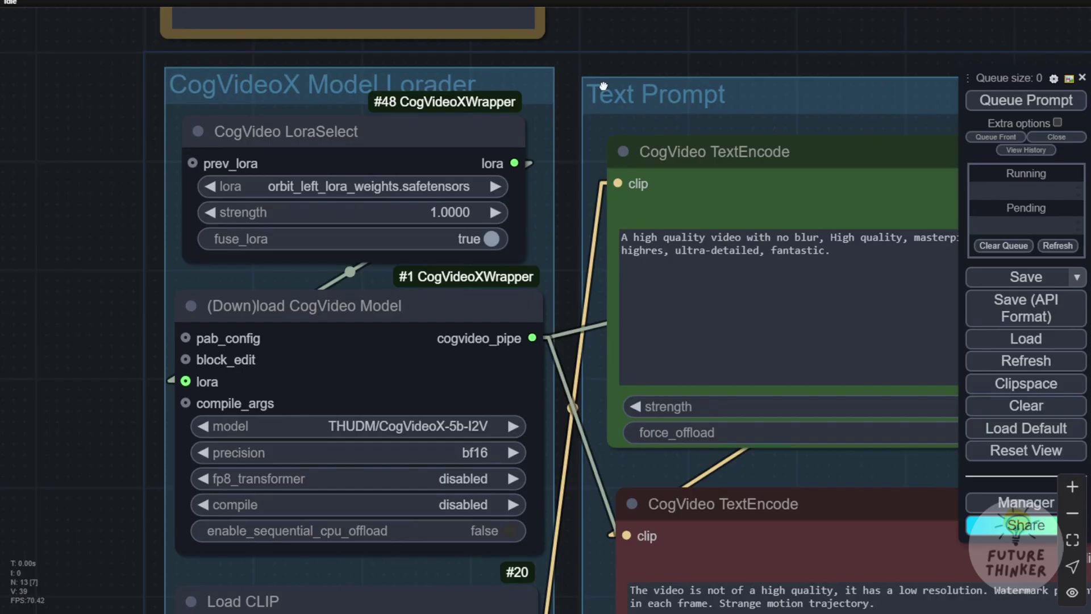
scroll(161, 197, "up", 6)
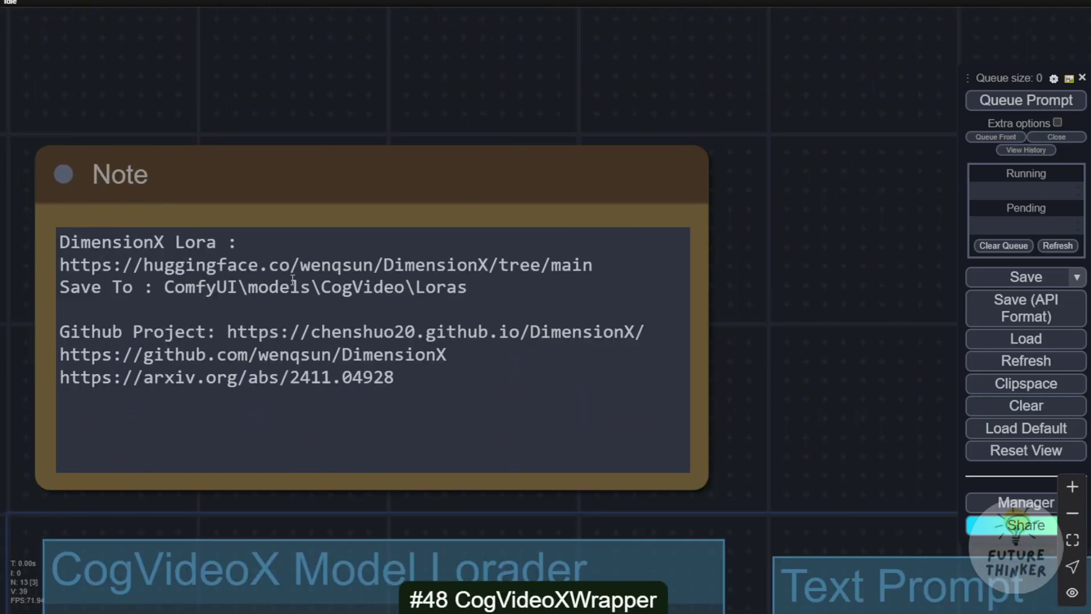
left_click_drag(65, 260, 526, 264)
left_click(164, 287)
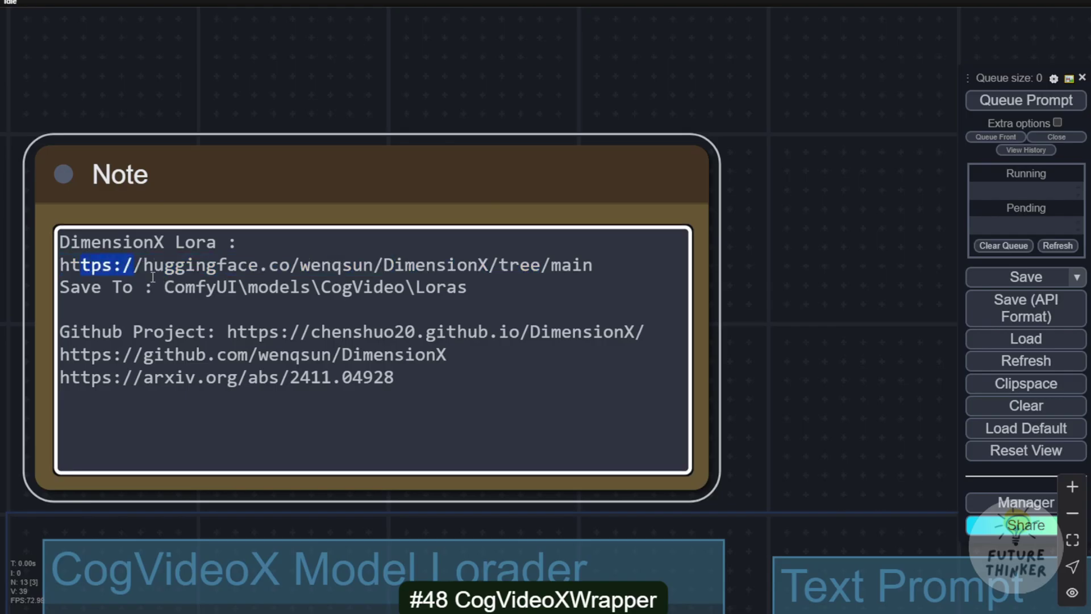
left_click_drag(185, 287, 233, 282)
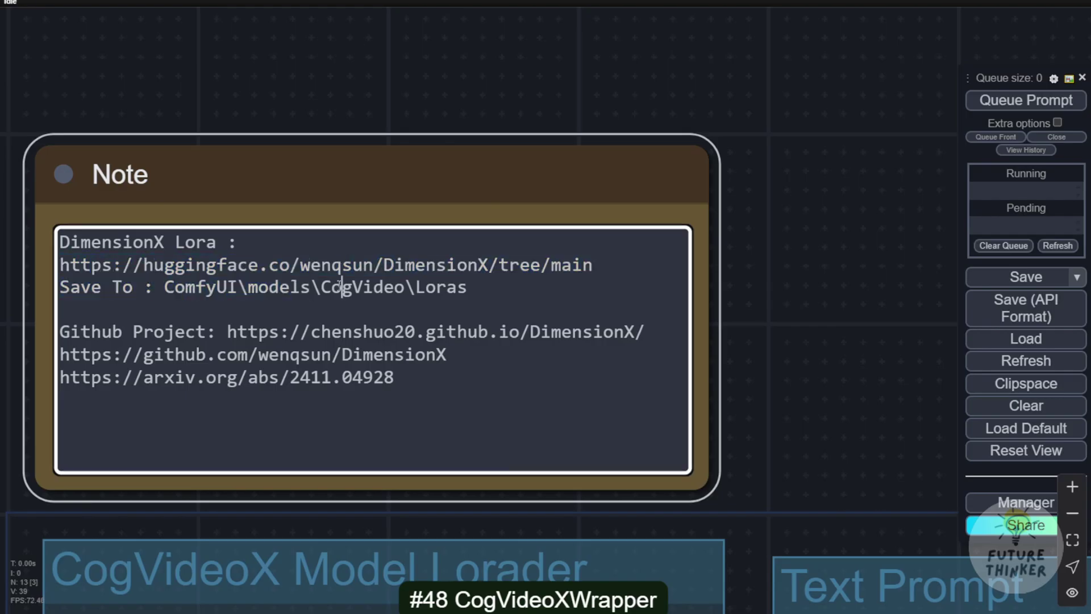
left_click(550, 292)
left_click(766, 340)
scroll(7, 241, "down", 10)
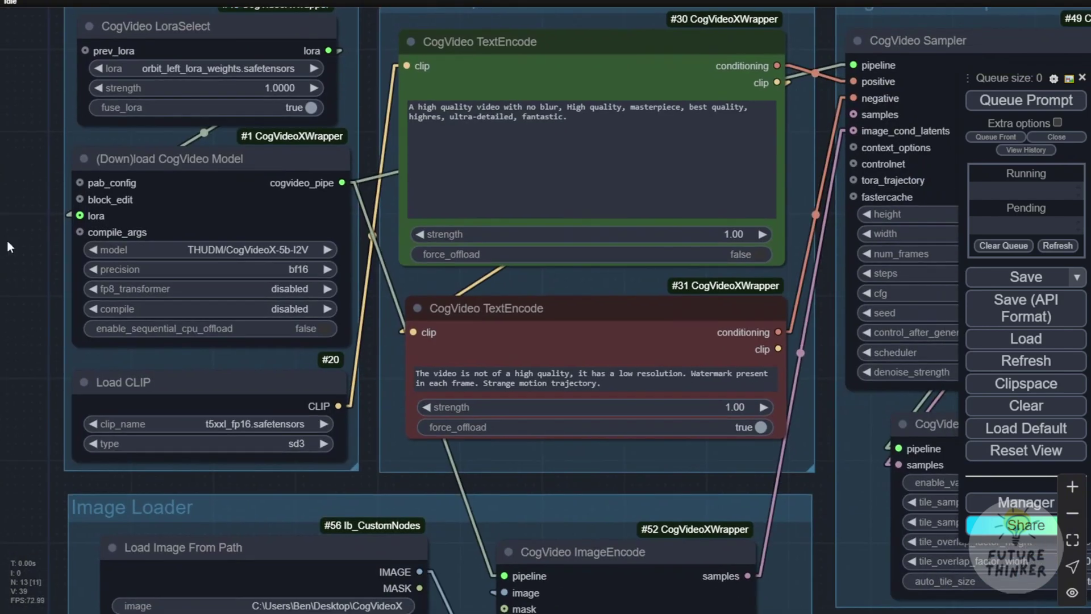
scroll(24, 240, "down", 1)
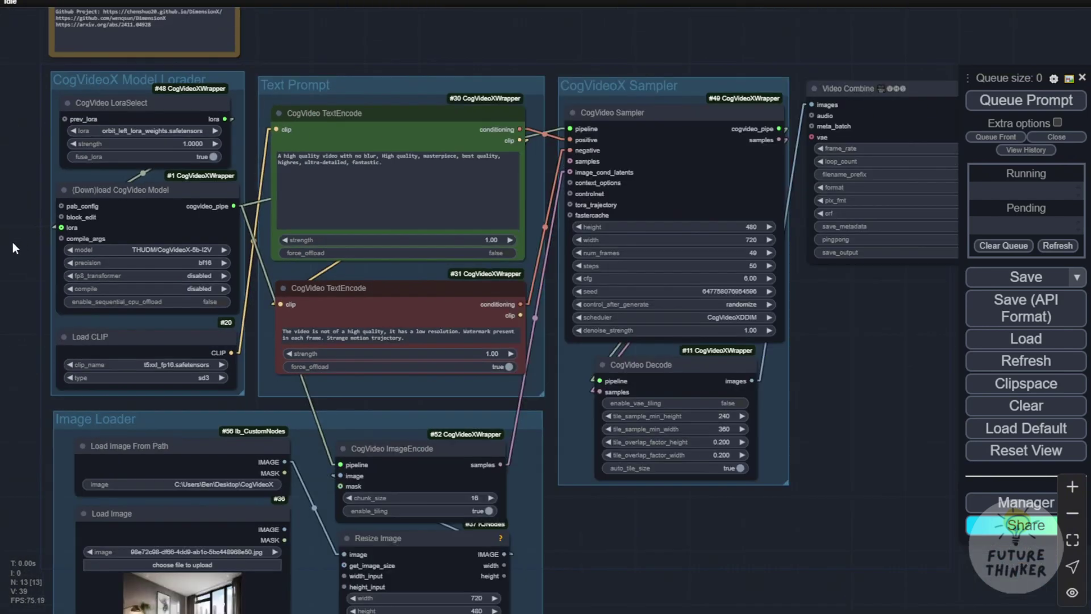
scroll(13, 242, "down", 2)
scroll(133, 314, "up", 5)
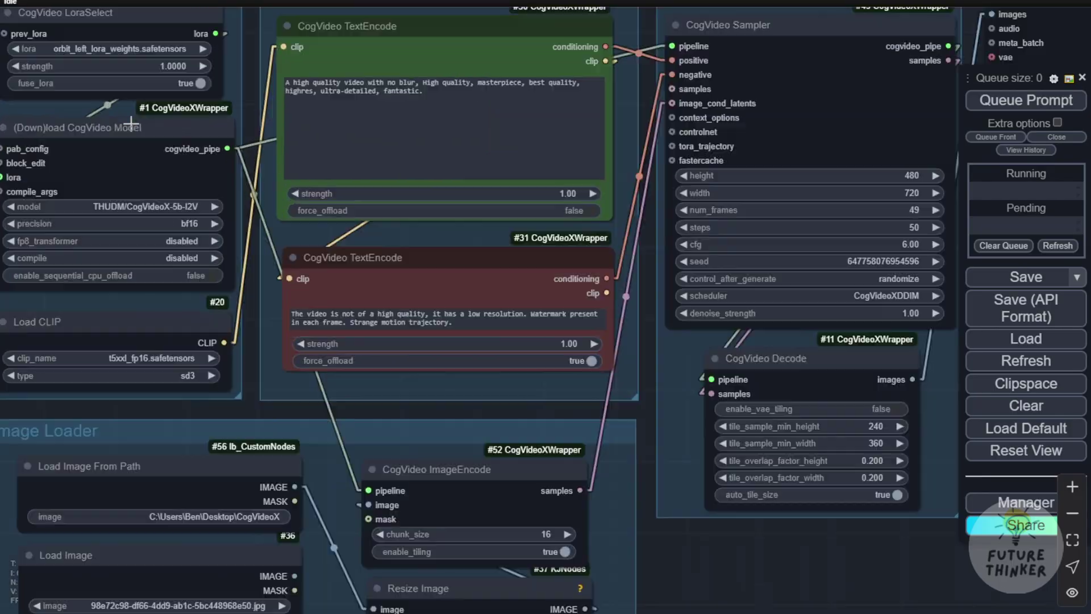
scroll(502, 408, "down", 1)
scroll(502, 407, "up", 6)
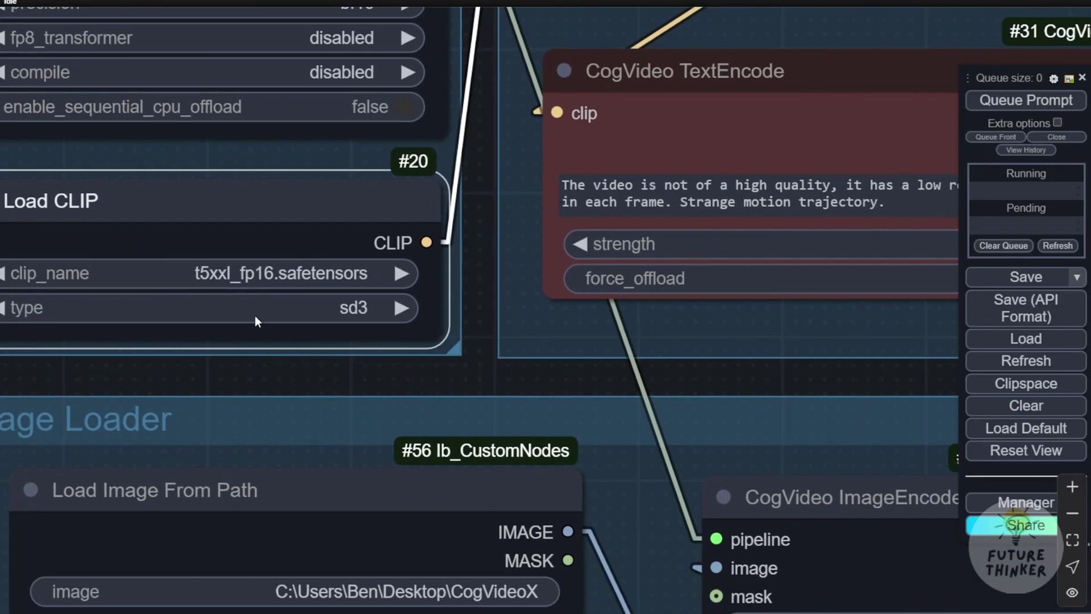
left_click(240, 273)
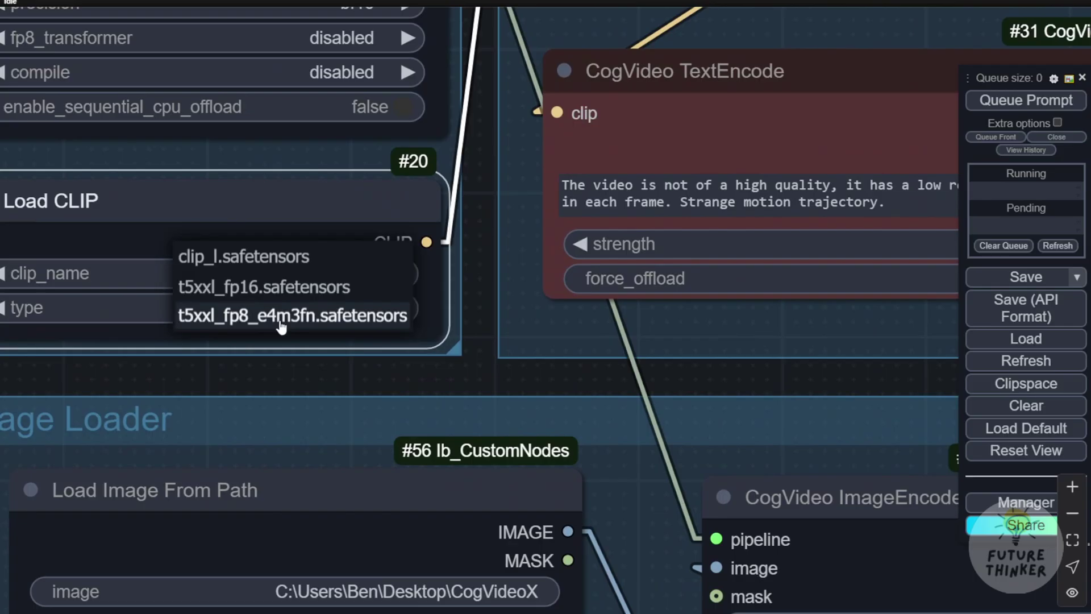
left_click(341, 317)
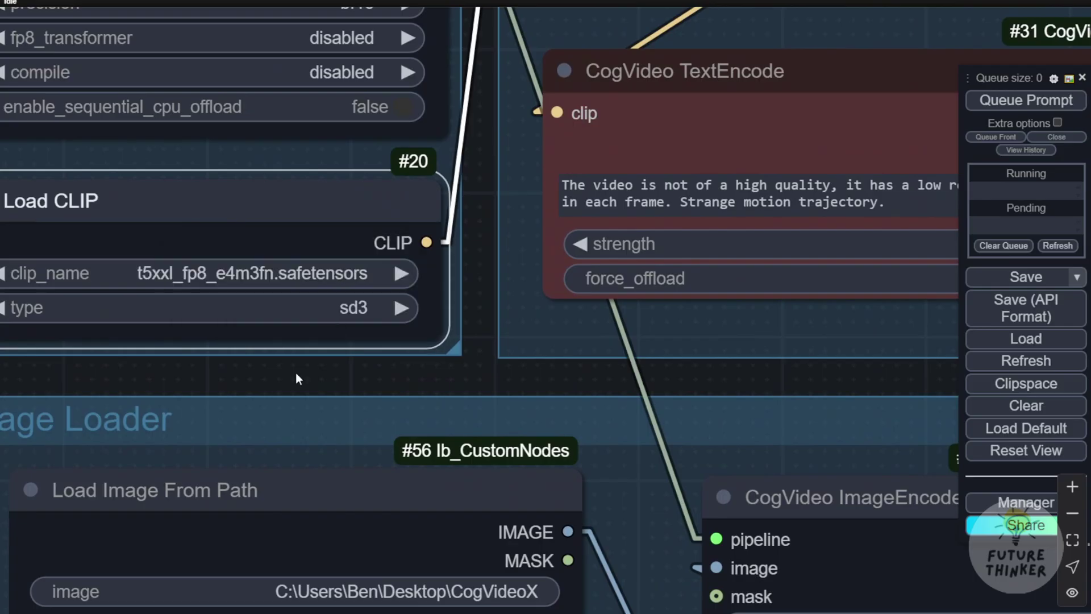
left_click(261, 273)
left_click(254, 296)
scroll(421, 358, "down", 5)
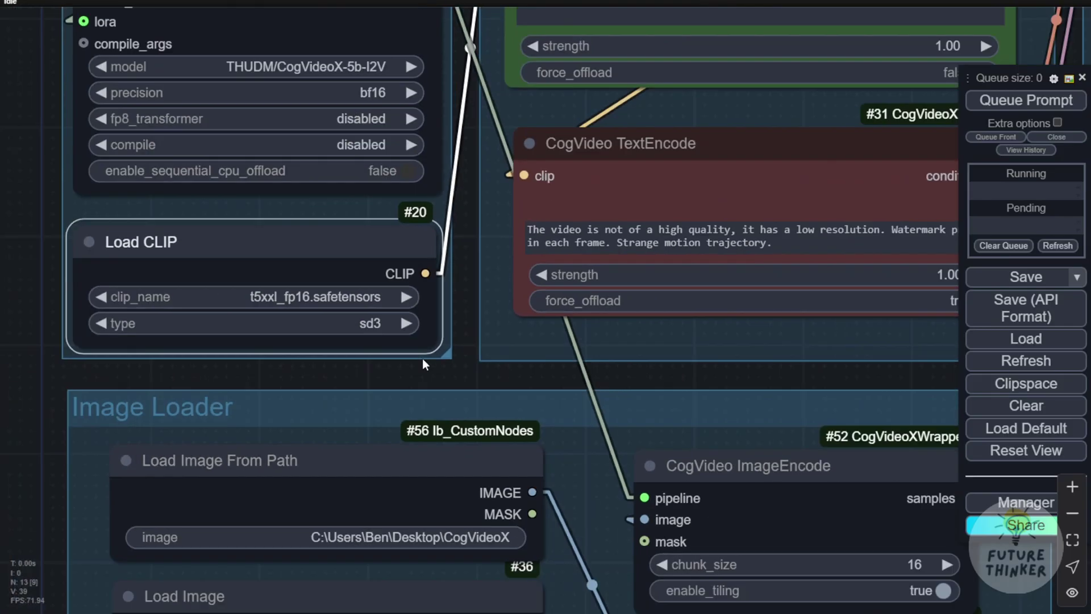
left_click_drag(731, 329, 419, 547)
scroll(575, 329, "down", 5)
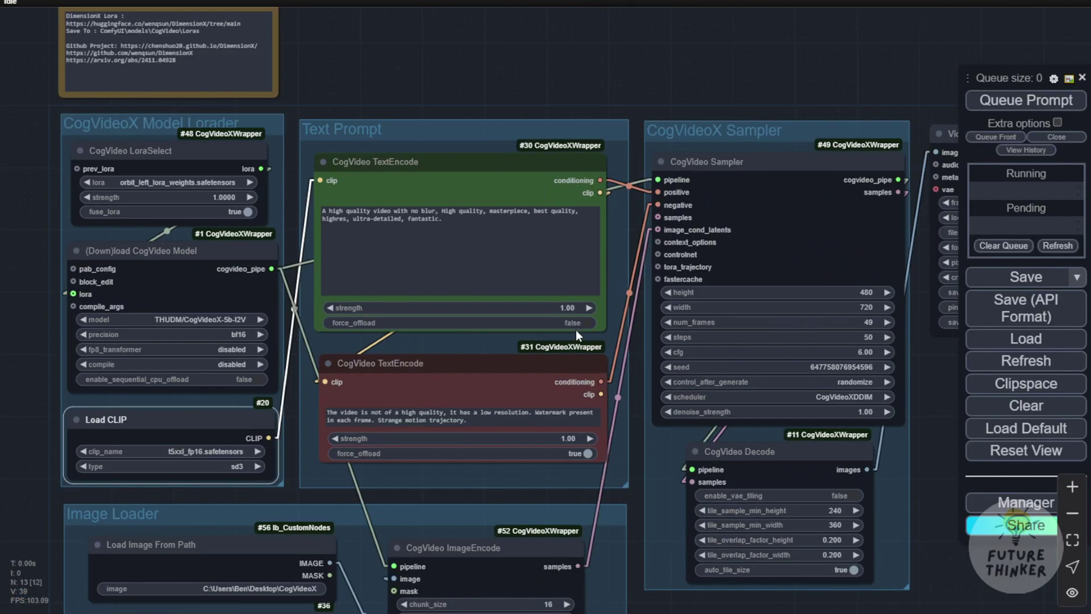
left_click_drag(676, 106, 620, 19)
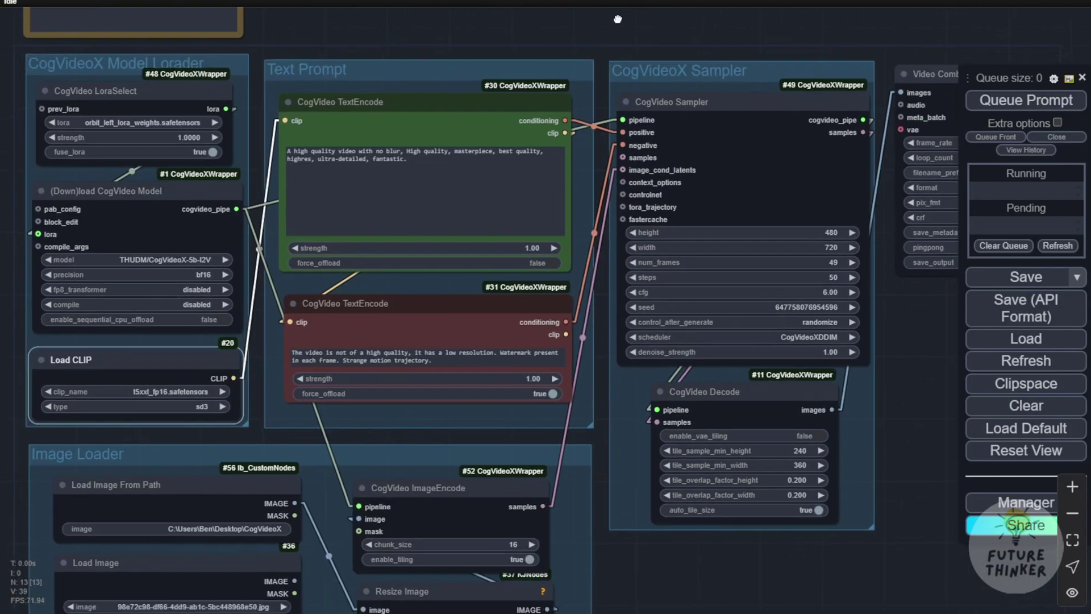
scroll(568, 85, "up", 3)
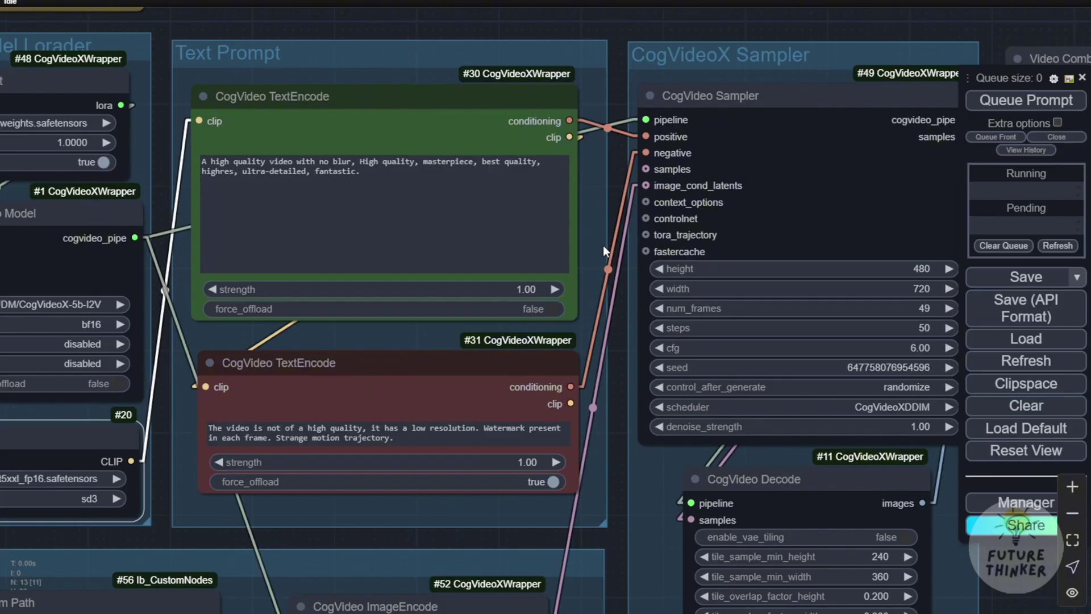
scroll(602, 245, "down", 5)
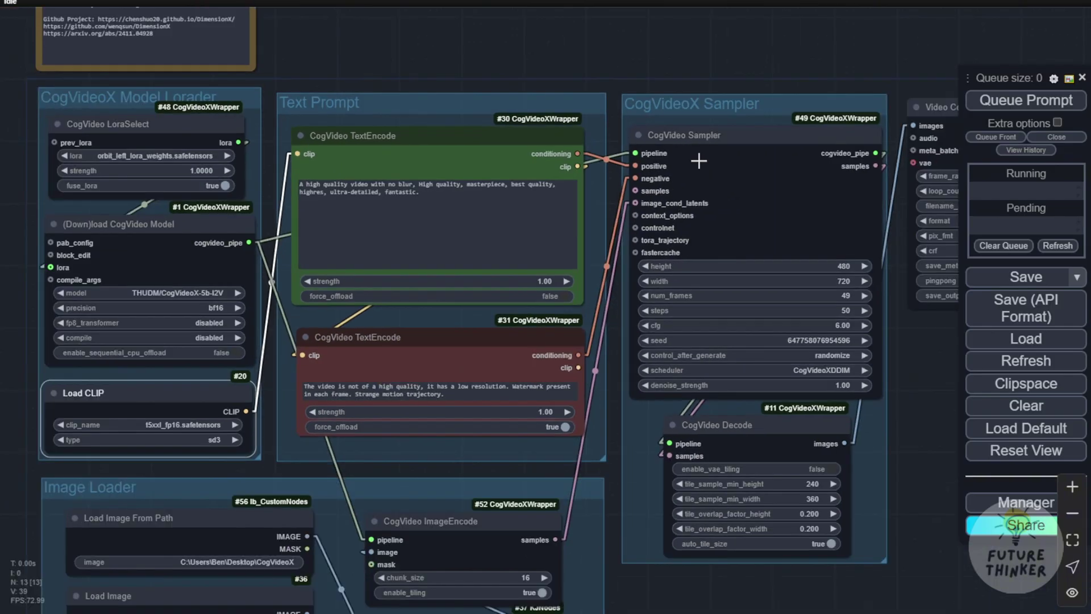
scroll(592, 318, "up", 5)
scroll(738, 373, "up", 1)
left_click_drag(738, 373, 960, 296)
scroll(486, 357, "down", 1)
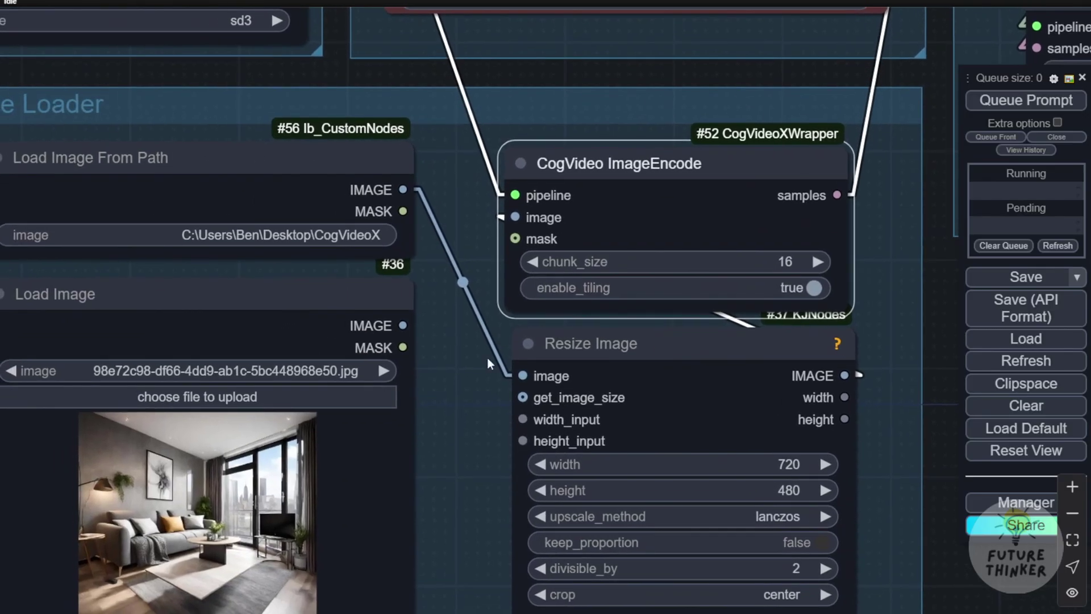
left_click_drag(445, 389, 472, 337)
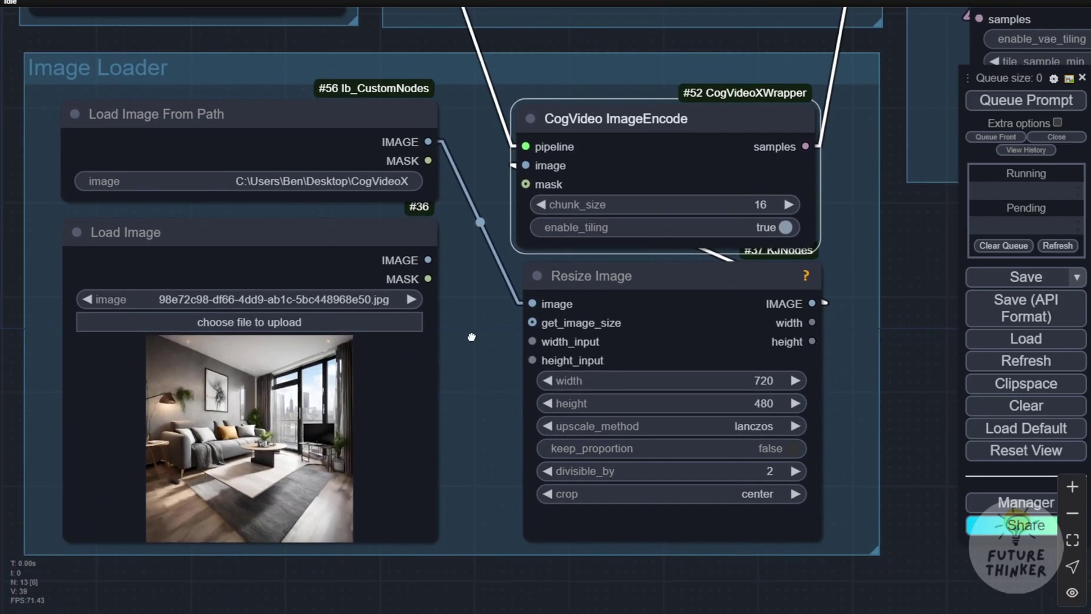
left_click(337, 121)
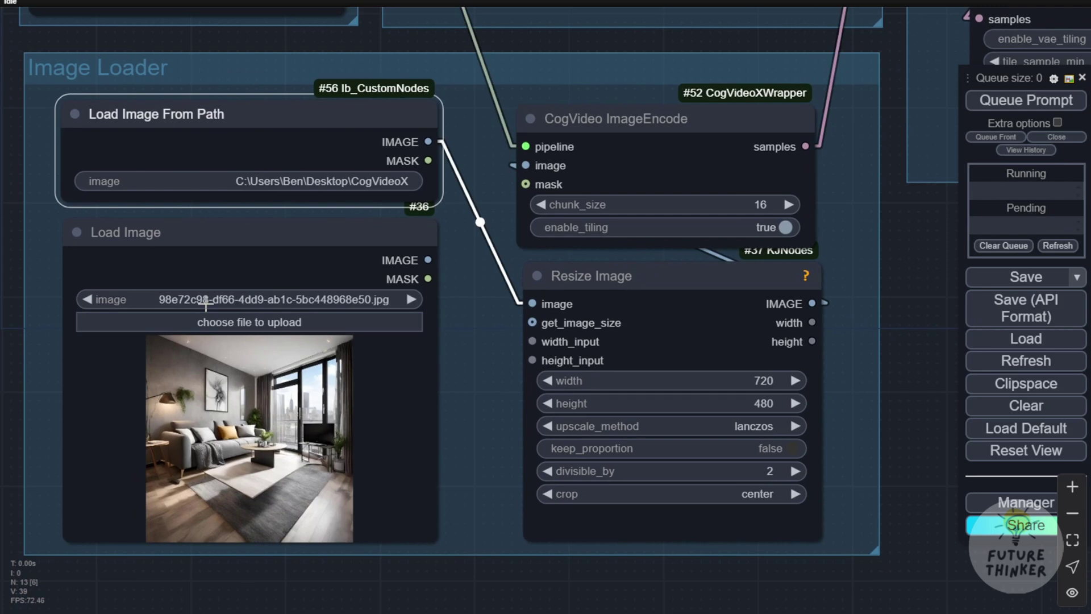
left_click(236, 247)
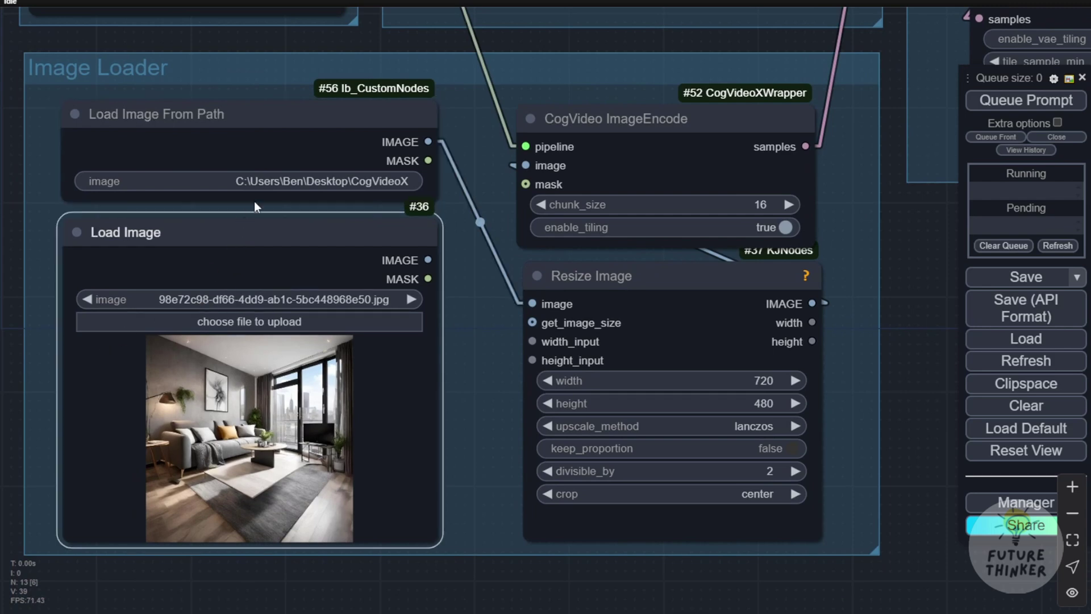
left_click(261, 156)
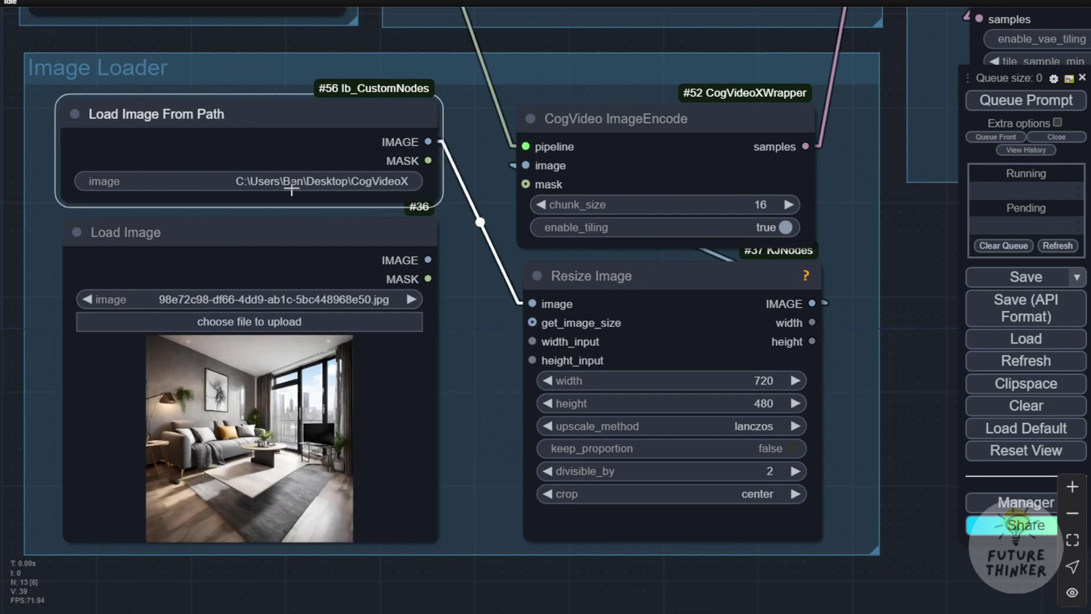
left_click_drag(428, 260, 532, 303)
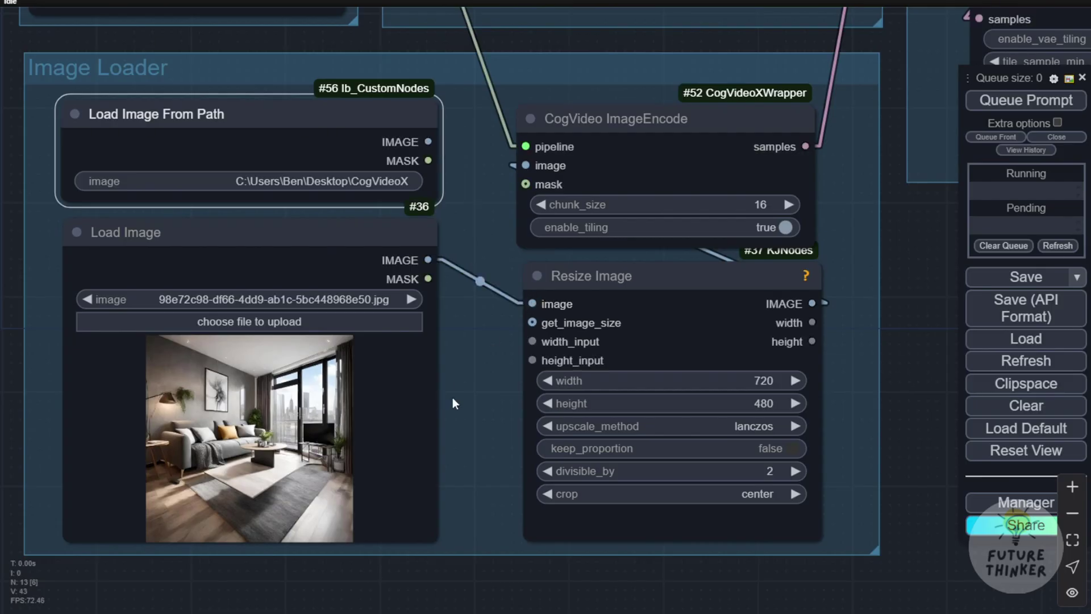
left_click_drag(428, 142, 432, 142)
left_click_drag(519, 295, 523, 301)
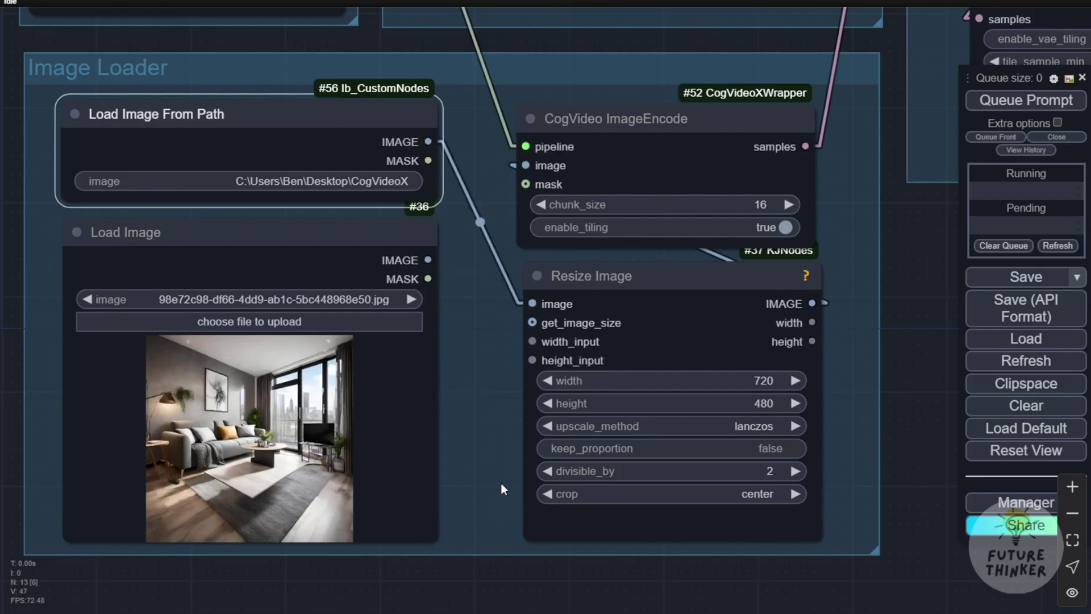
left_click(477, 465)
scroll(455, 489, "down", 3)
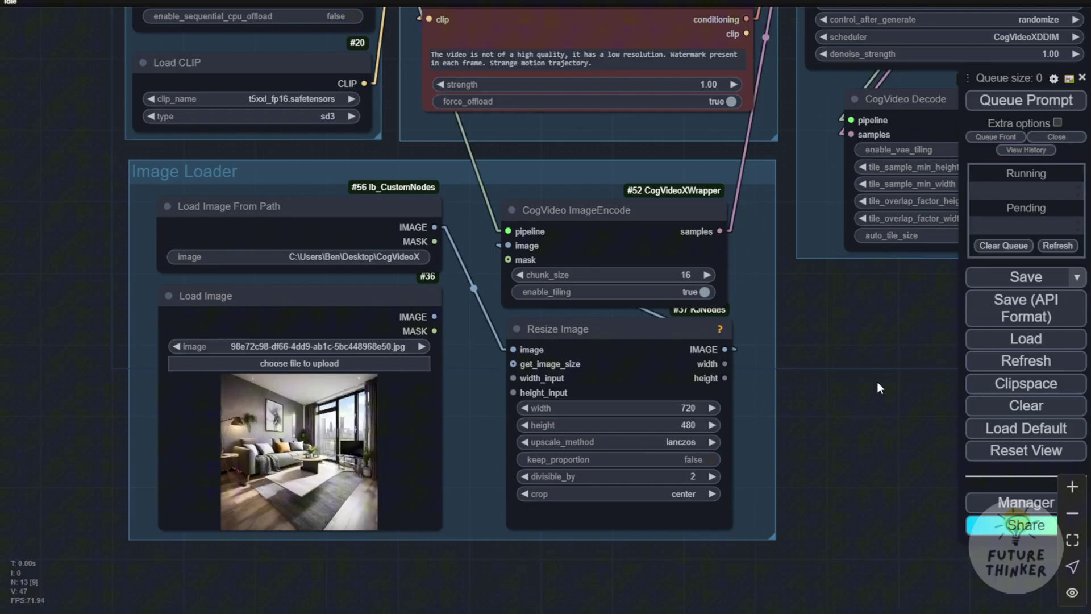
left_click_drag(868, 381, 387, 613)
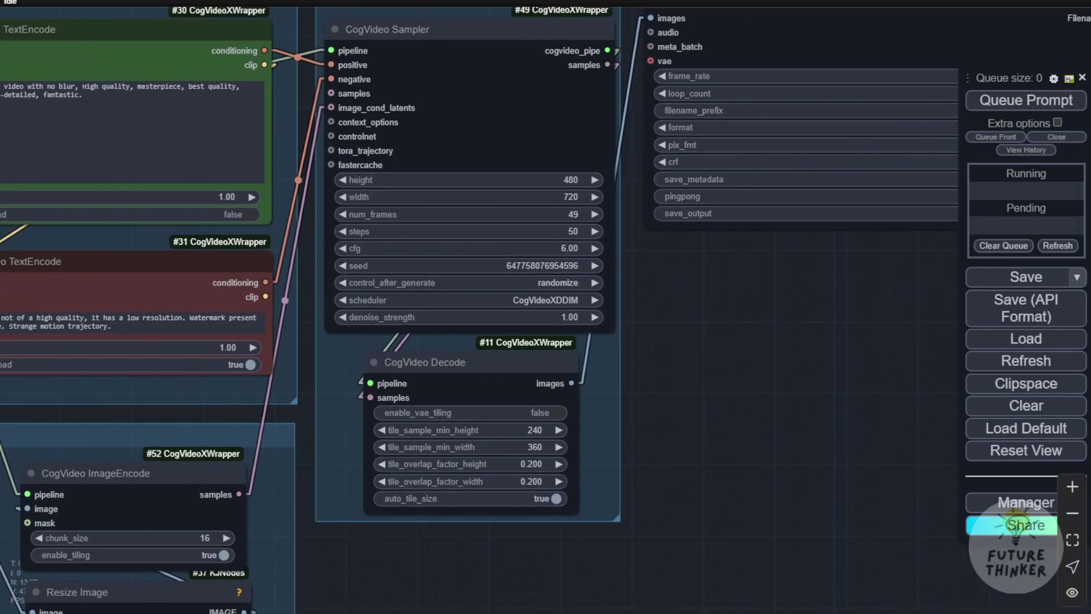
scroll(632, 432, "down", 2)
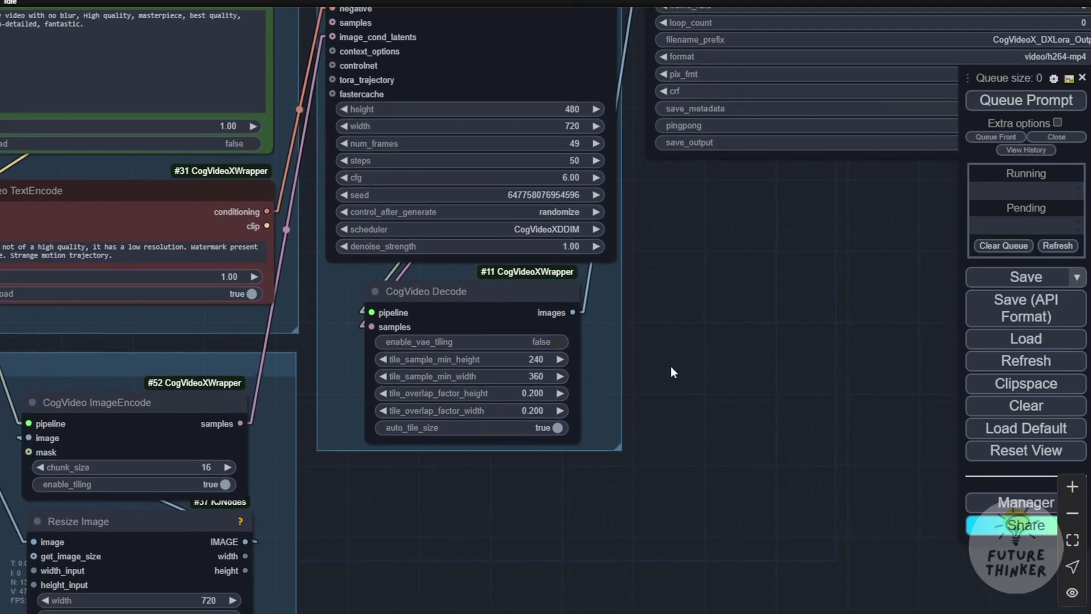
scroll(665, 369, "up", 3)
left_click(208, 274)
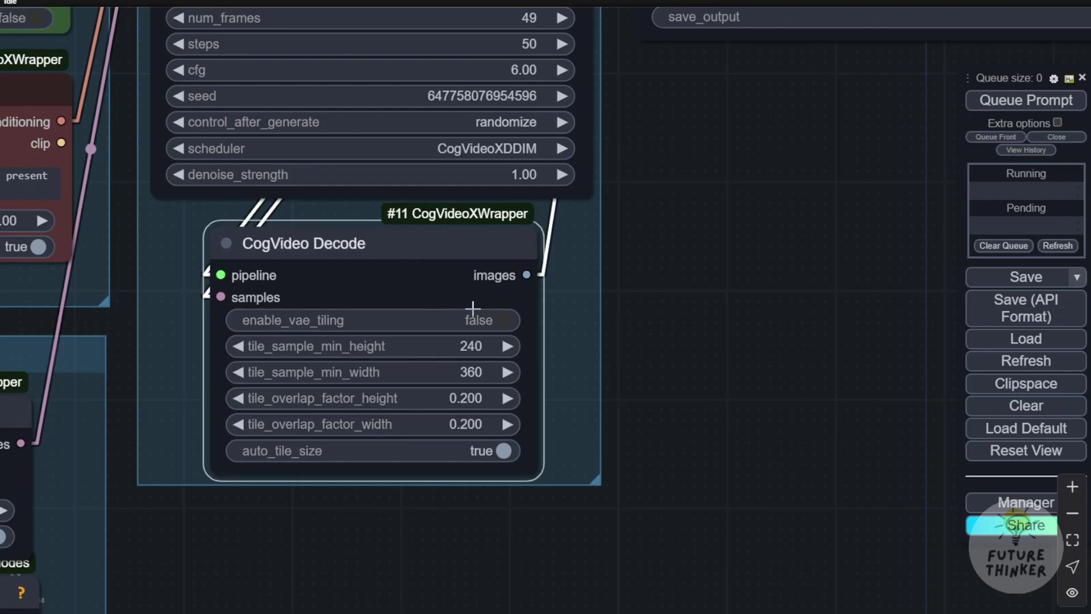
left_click(499, 322)
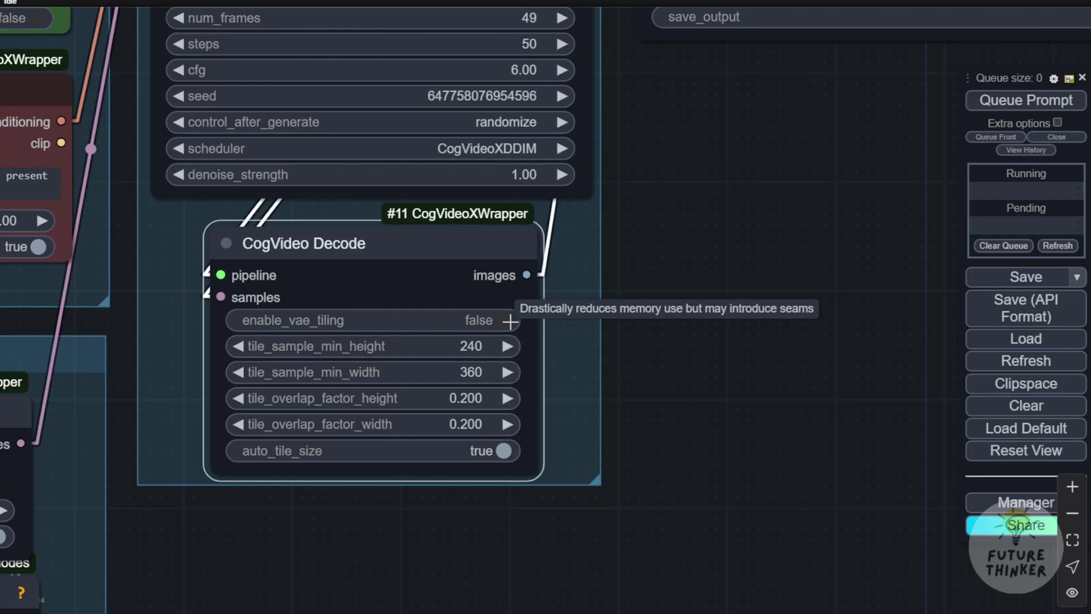
Collapse the unused Load Image node and attach a Preview Image to Load Image From Path's output
scroll(419, 210, "down", 5)
scroll(433, 390, "up", 4)
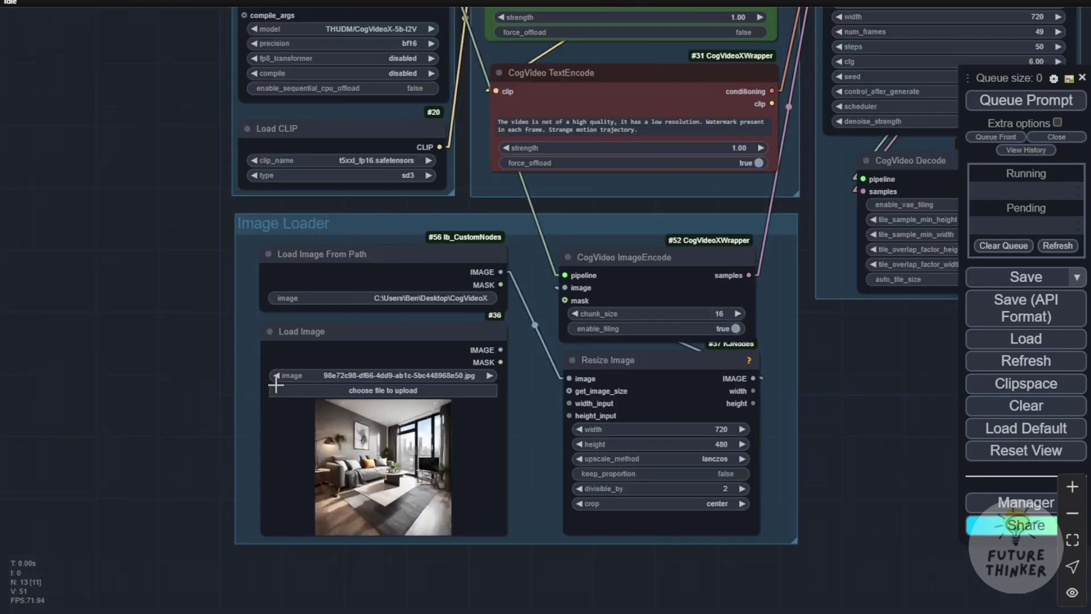
scroll(276, 384, "up", 2)
left_click(451, 249)
left_click(356, 313)
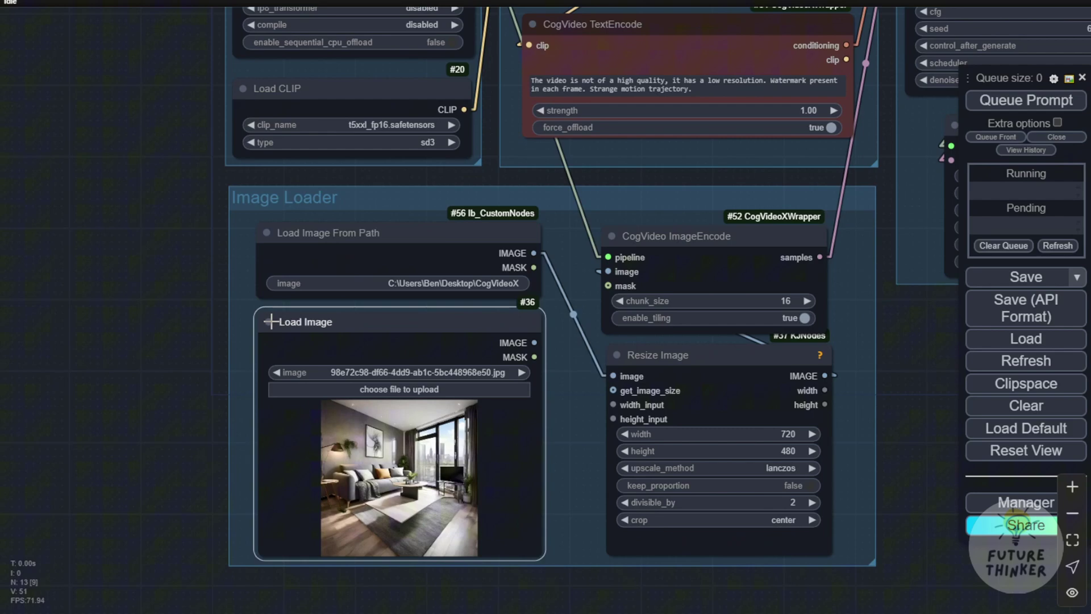
key("alt+c")
left_click_drag(535, 253, 273, 382)
Queue the generation and check the Preview Image, LoRA selector and Video Combine nodes
left_click(997, 101)
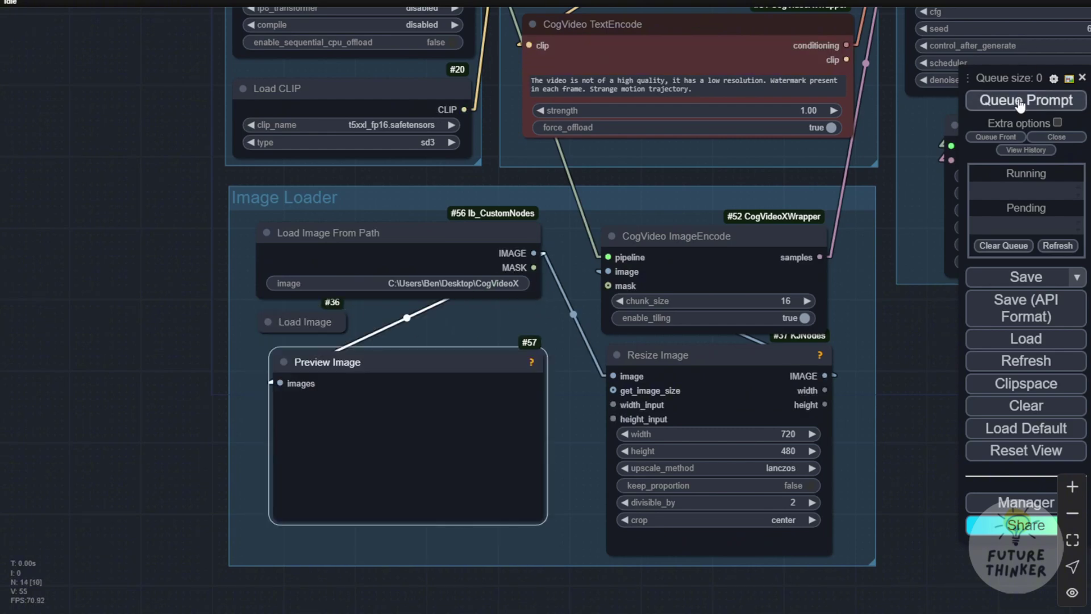
left_click_drag(187, 450, 103, 353)
scroll(288, 321, "up", 8)
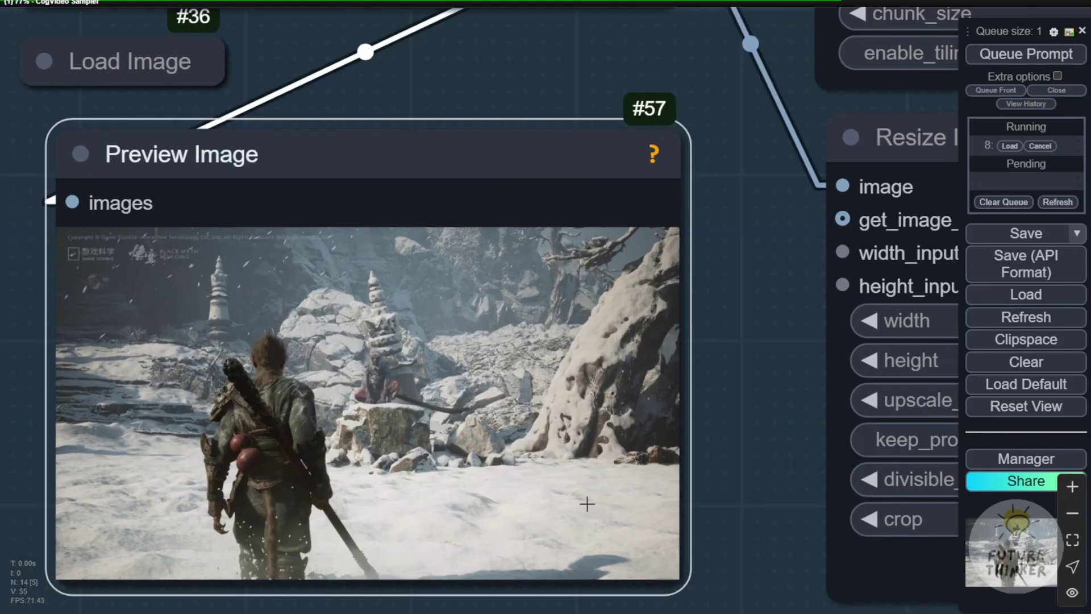
left_click_drag(749, 488, 751, 383)
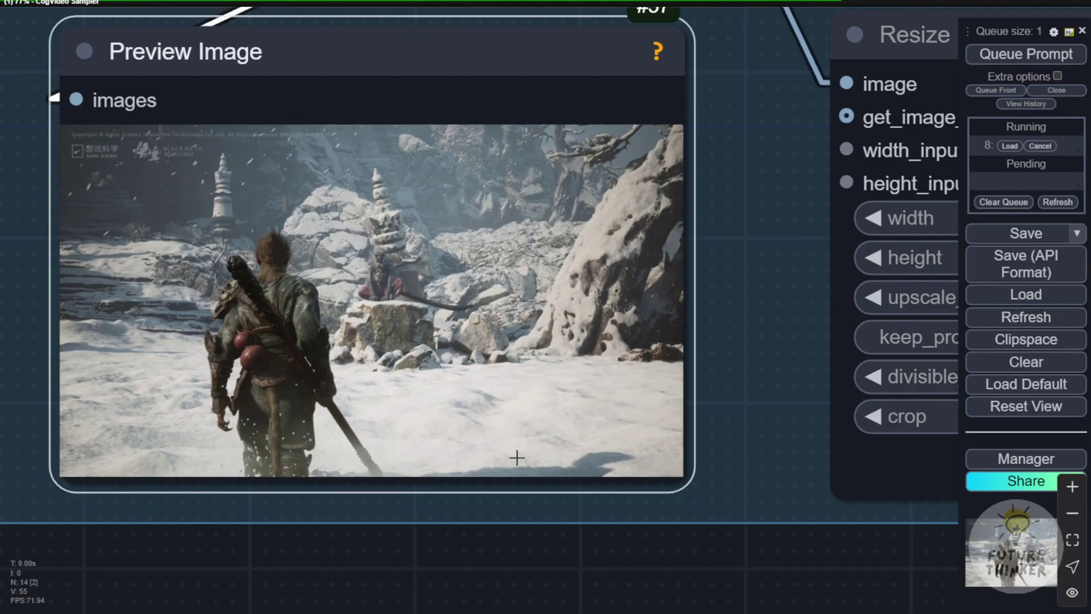
scroll(517, 457, "down", 6)
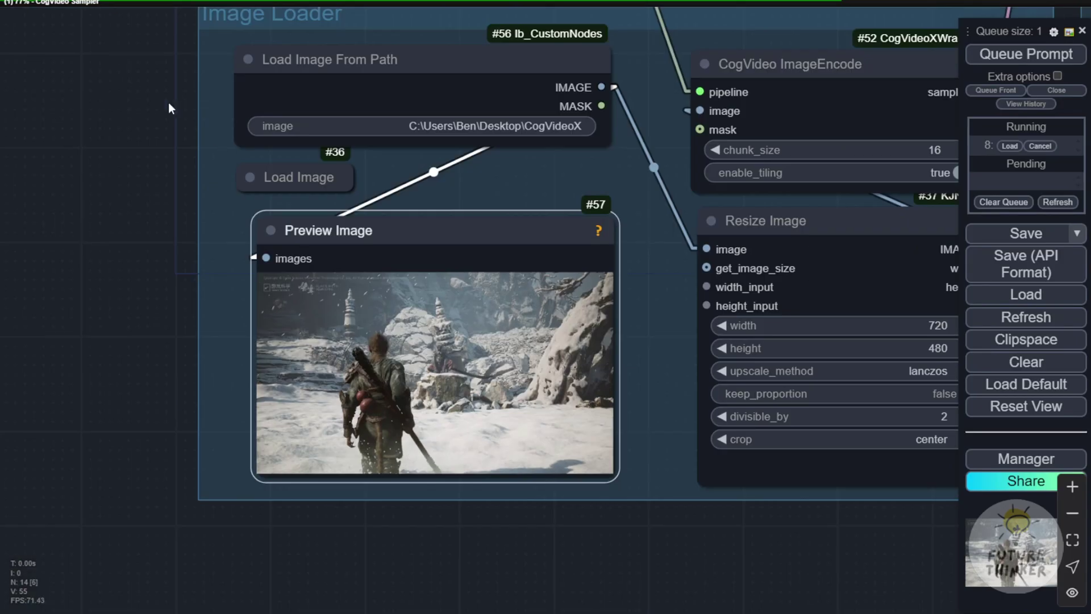
left_click_drag(171, 108, 197, 586)
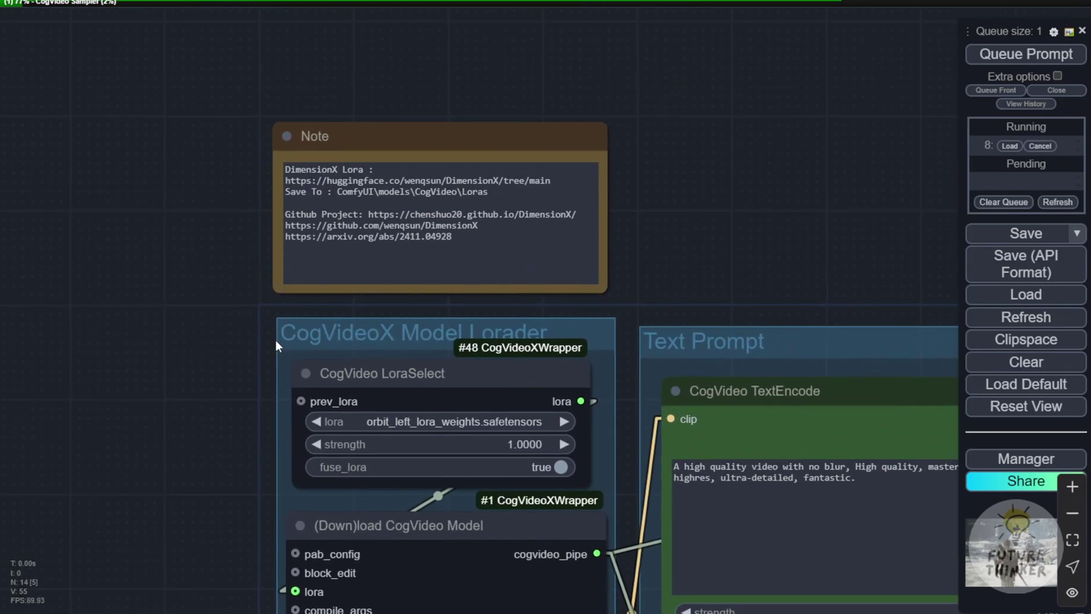
left_click_drag(275, 341, 181, 237)
scroll(290, 323, "up", 4)
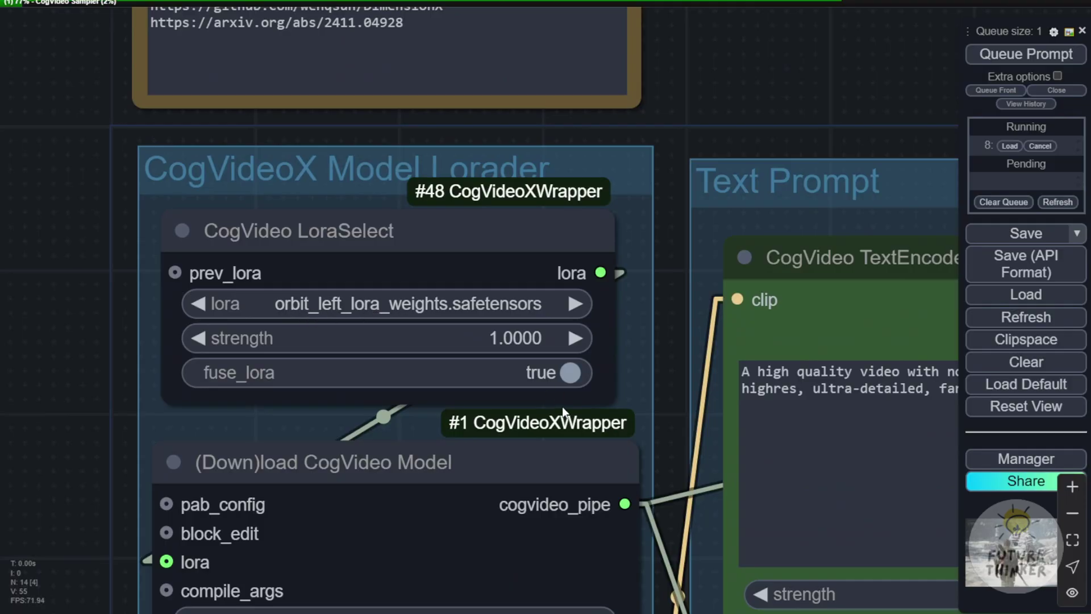
scroll(562, 414, "down", 3)
scroll(638, 231, "down", 3)
left_click_drag(638, 231, 534, 393)
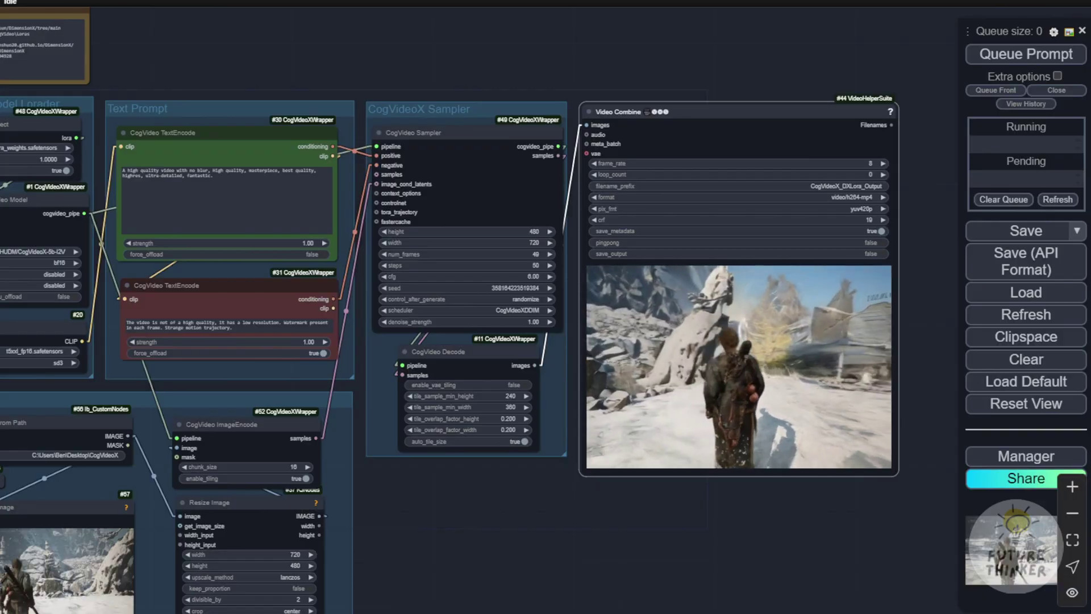
Frame the Sampler and Video Combine to watch the finished snowy warrior orbit video
left_click_drag(682, 545, 503, 468)
scroll(503, 468, "up", 3)
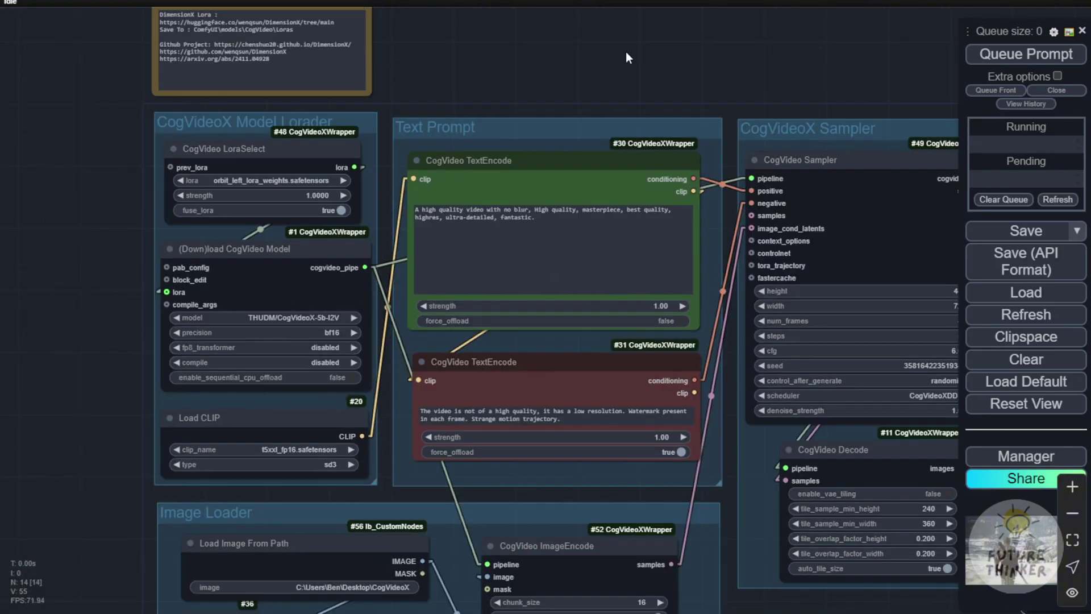
left_click_drag(628, 53, 565, 75)
Switch LoraSelect's LoRA to orbit_up_lora_weights.safetensors and bring the whole workflow into view
left_click(257, 150)
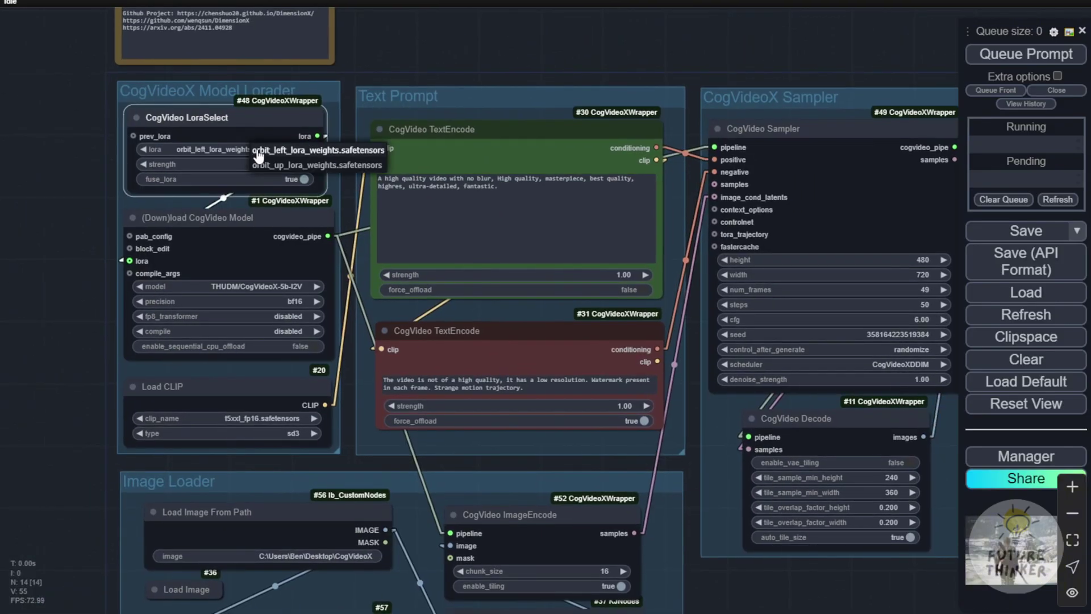
left_click(301, 165)
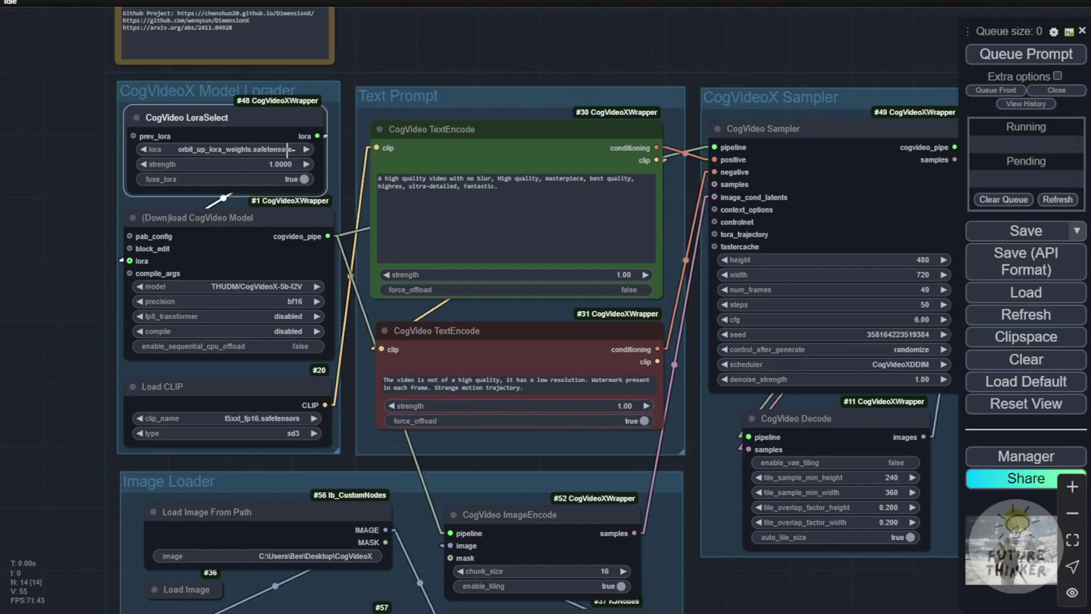
left_click_drag(168, 539, 236, 176)
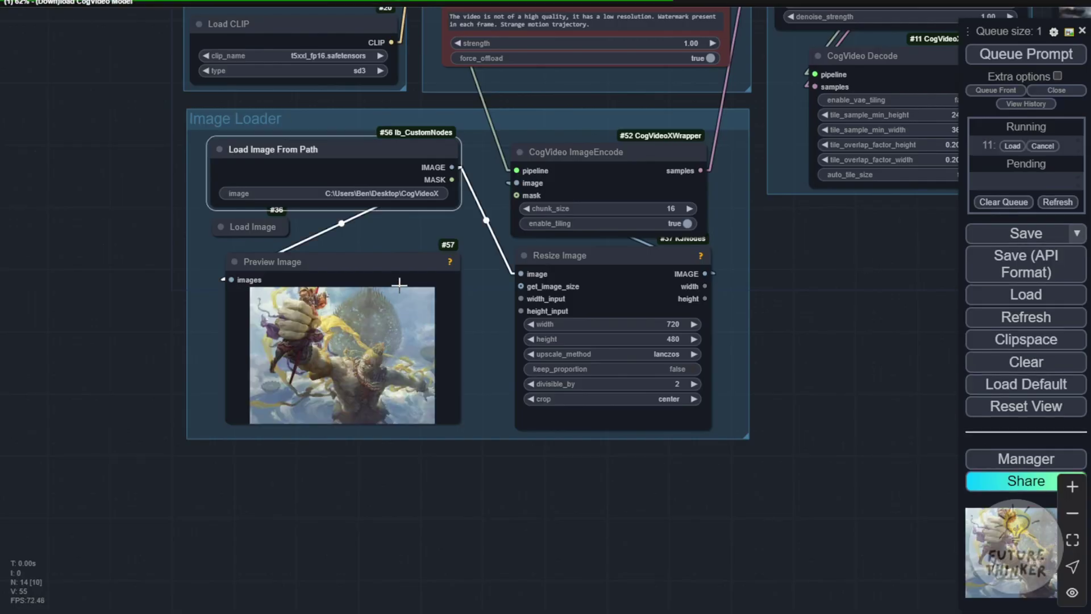
scroll(399, 284, "up", 2)
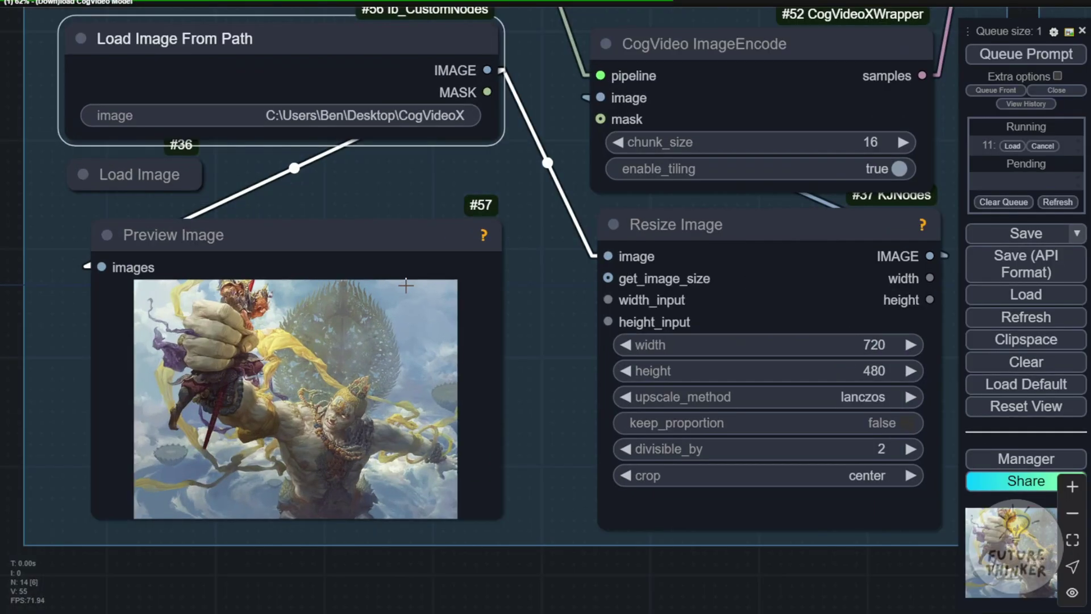
scroll(399, 284, "down", 5)
scroll(382, 431, "up", 2)
scroll(498, 467, "down", 1)
scroll(498, 467, "up", 2)
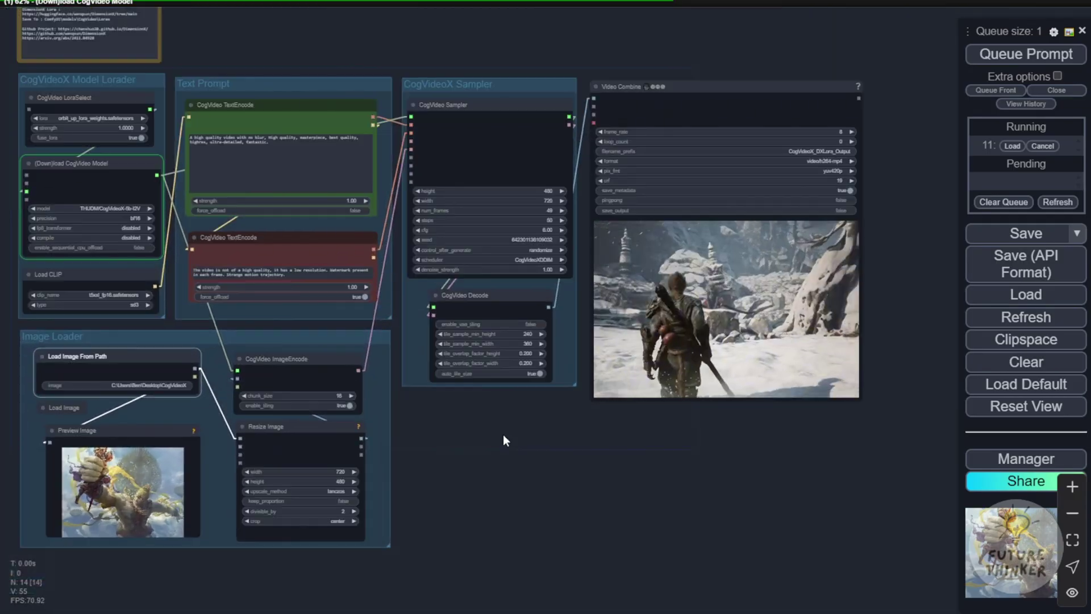
left_click_drag(502, 434, 547, 458)
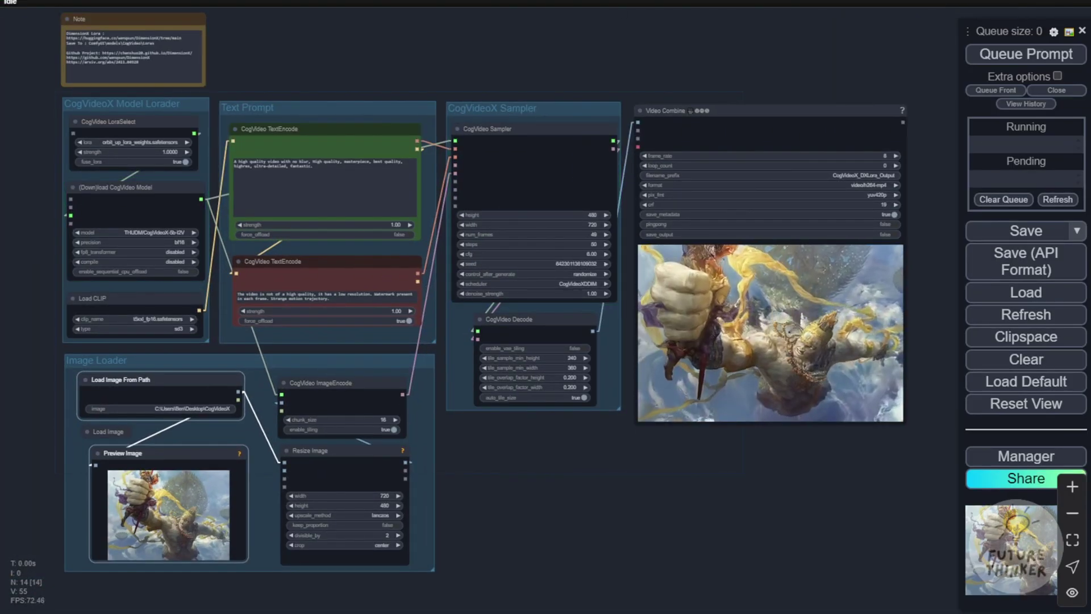
Move the Preview Image node out to the bottom left and enlarge the Video Combine preview
left_click_drag(708, 65, 646, 2)
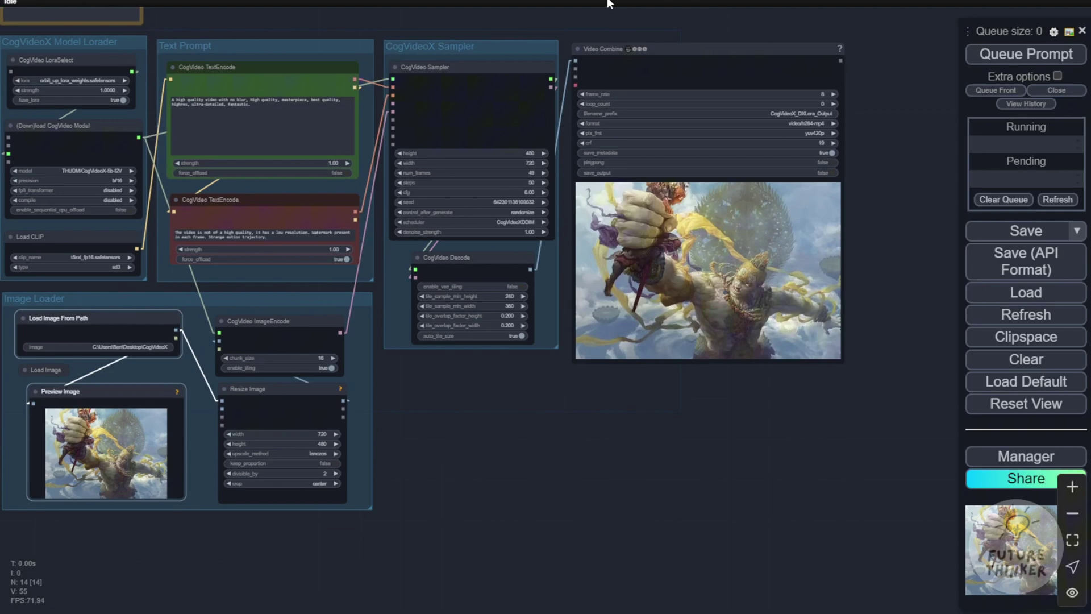
left_click_drag(60, 391, 673, 365)
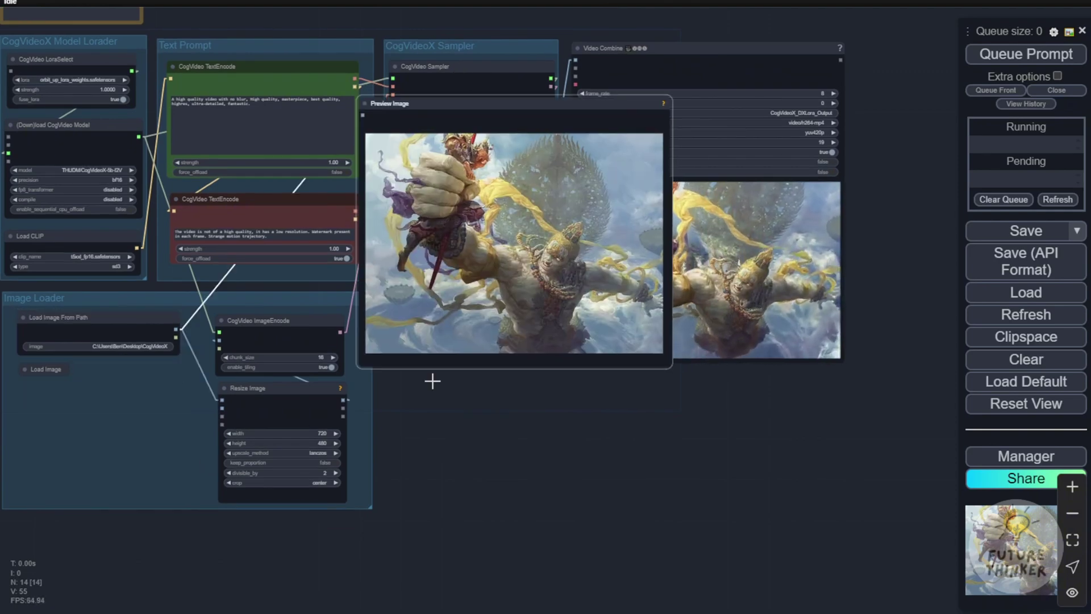
left_click_drag(433, 381, 538, 370)
left_click_drag(562, 91, 97, 383)
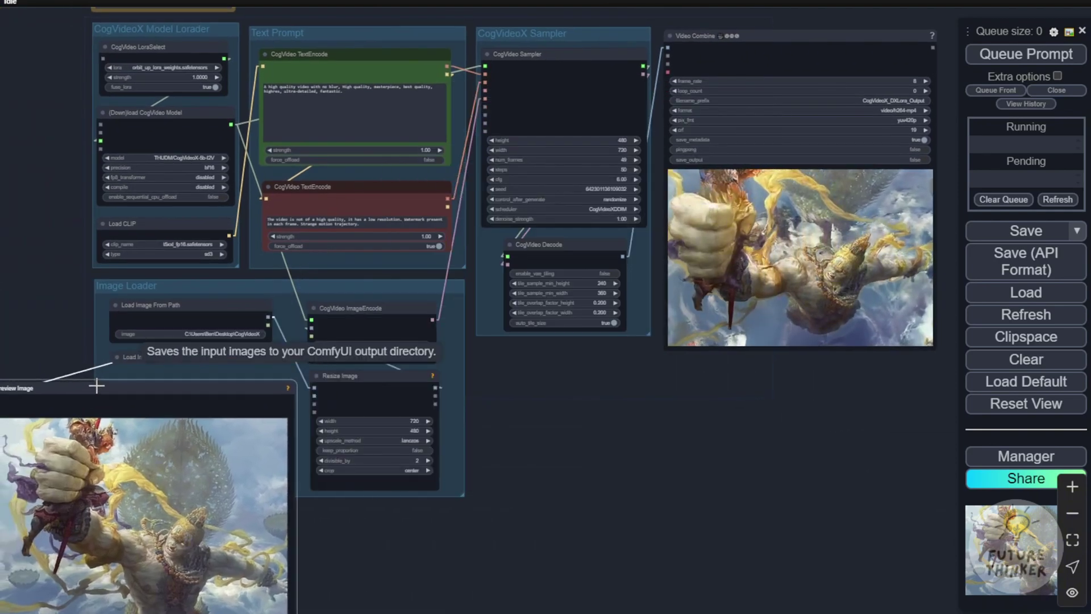
left_click_drag(633, 419, 370, 485)
scroll(659, 396, "up", 5)
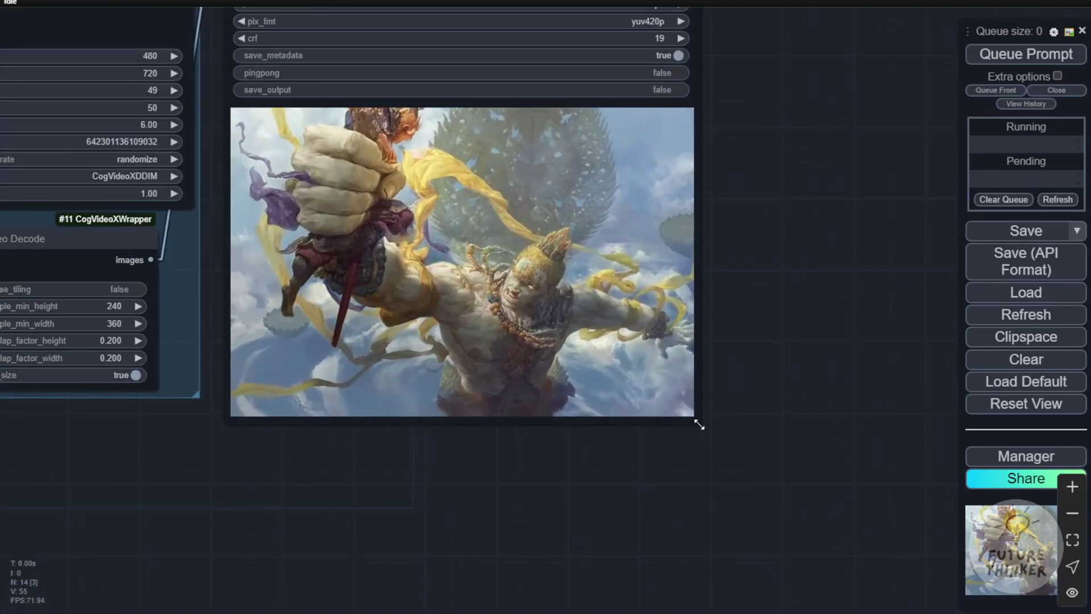
left_click_drag(699, 423, 878, 560)
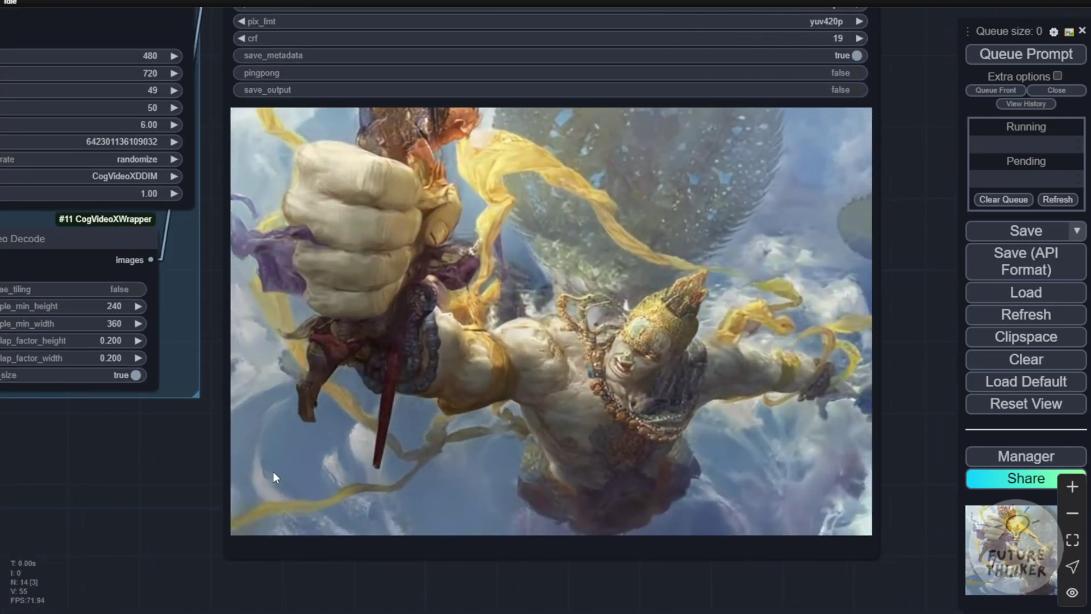
scroll(196, 467, "down", 4)
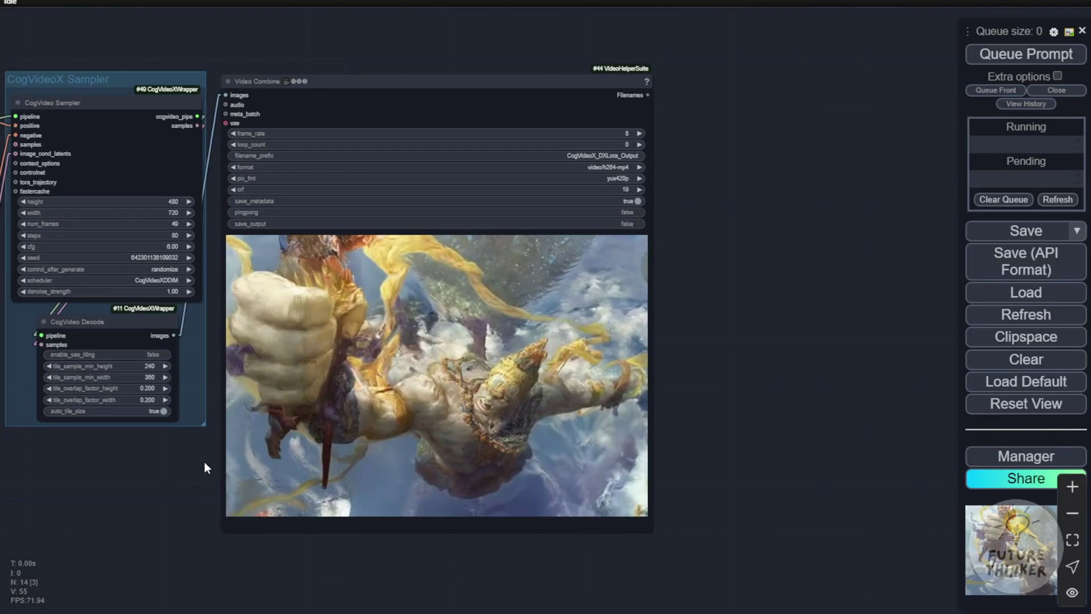
left_click_drag(203, 462, 271, 405)
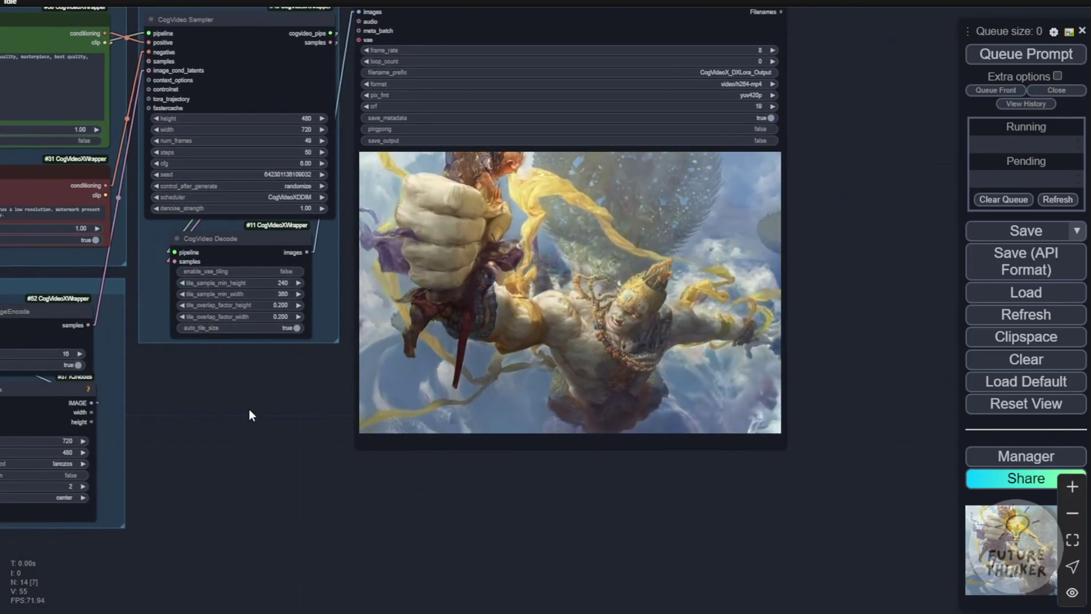
Queue the workflow with Ctrl+Enter to generate a video
scroll(248, 415, "down", 5)
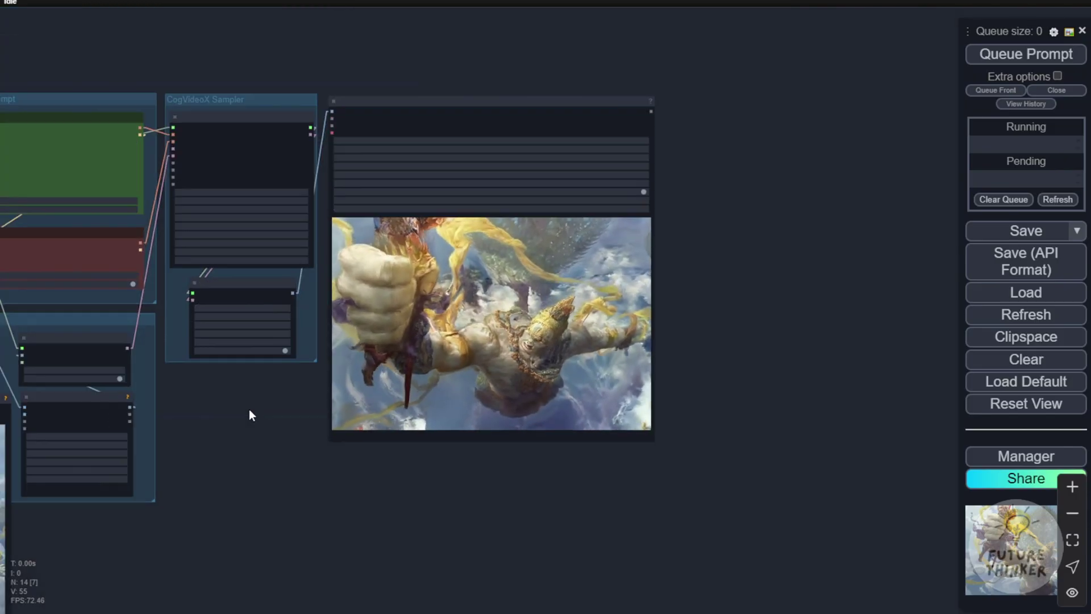
left_click_drag(241, 424, 487, 307)
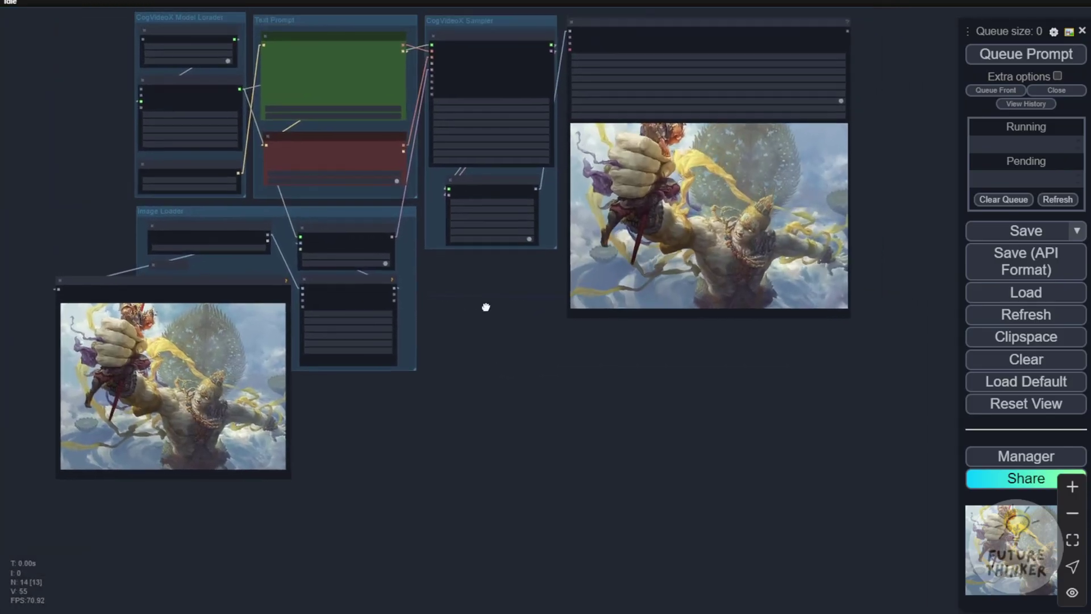
key("ctrl+Return")
Switch the LoRA to orbit_left_lora_weights.safetensors and queue another generation
scroll(489, 327, "up", 2)
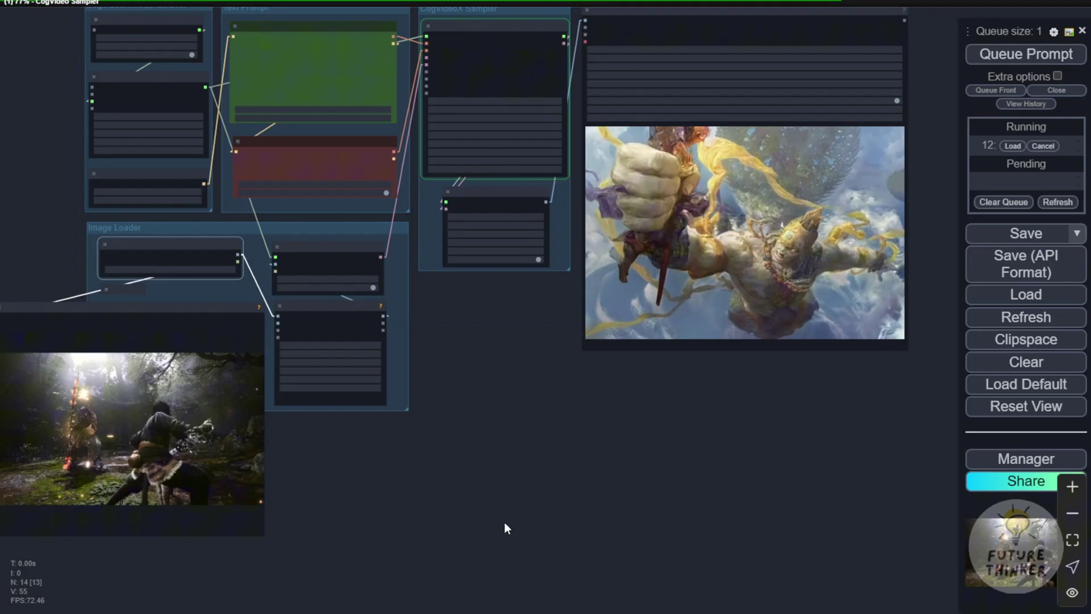
left_click_drag(503, 522, 657, 407)
scroll(385, 365, "up", 5)
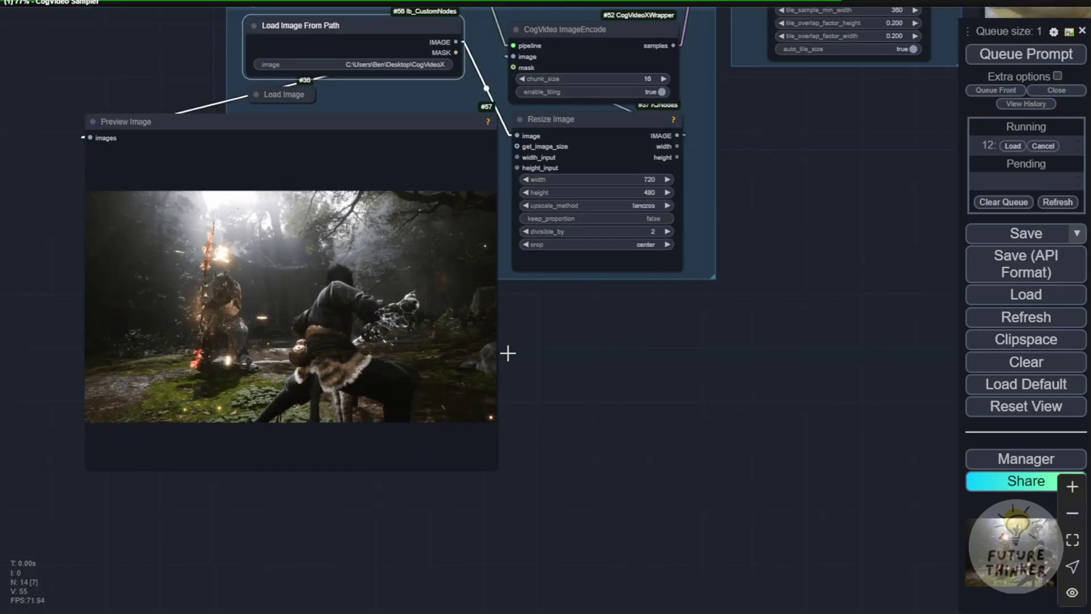
scroll(824, 264, "down", 5)
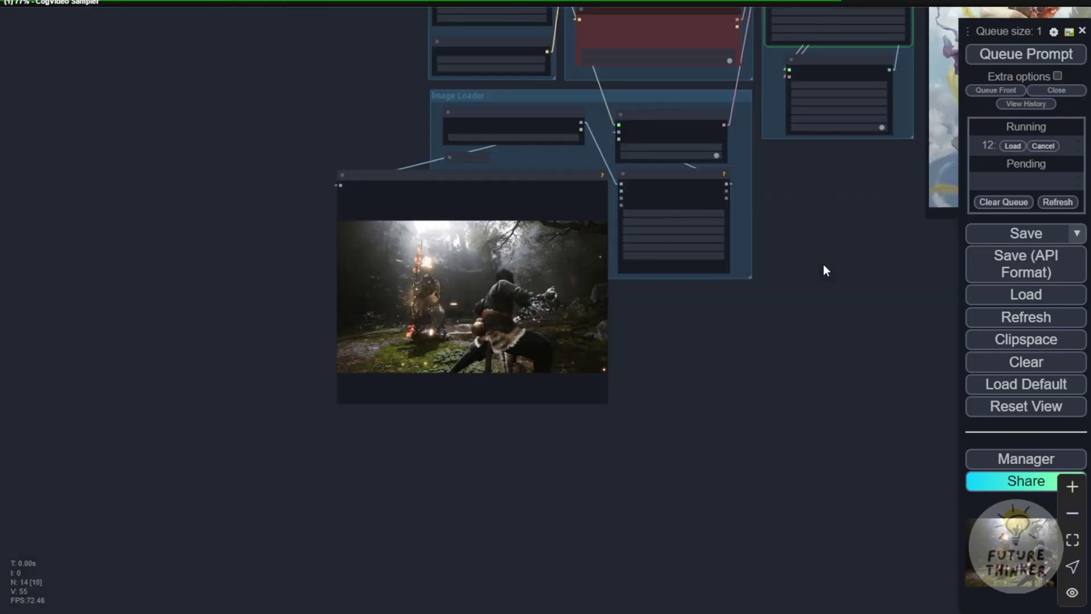
left_click_drag(737, 202, 717, 543)
scroll(511, 255, "up", 6)
left_click(481, 249)
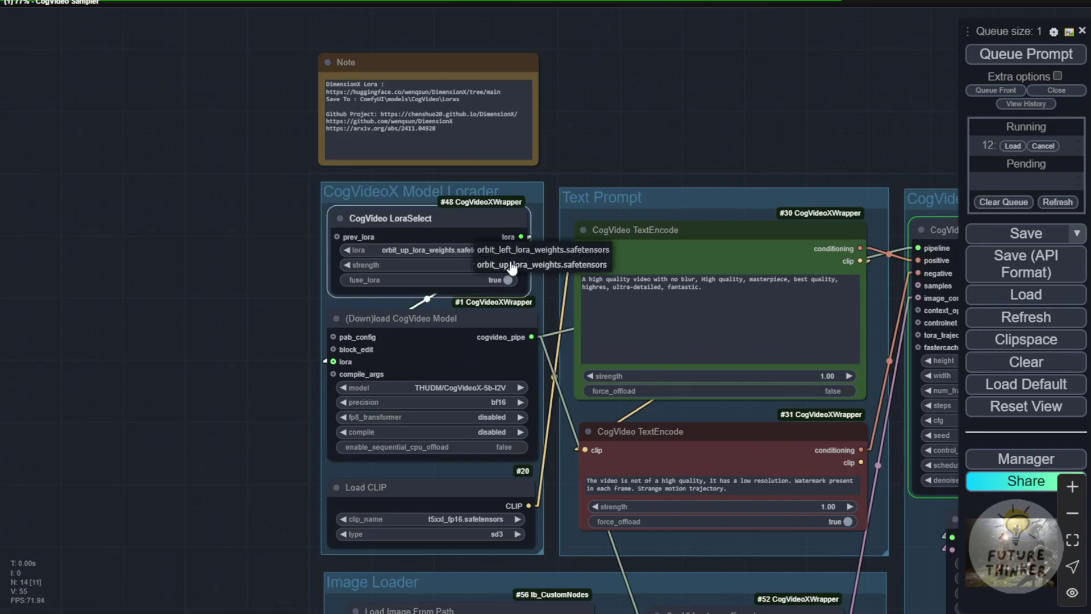
left_click(506, 250)
left_click_drag(676, 137, 663, 137)
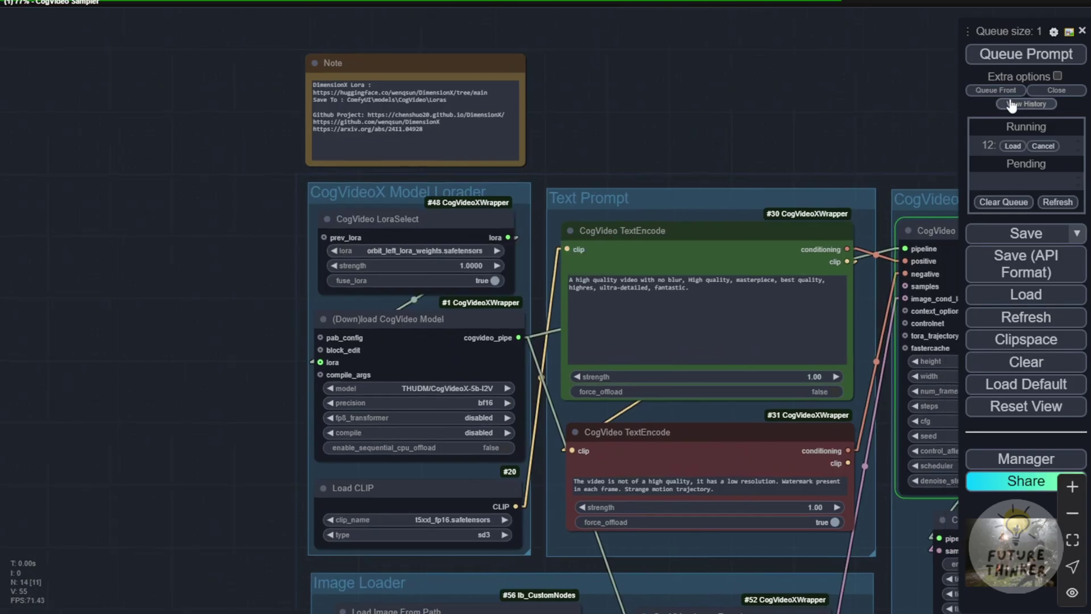
left_click(1030, 145)
left_click_drag(921, 97, 767, 97)
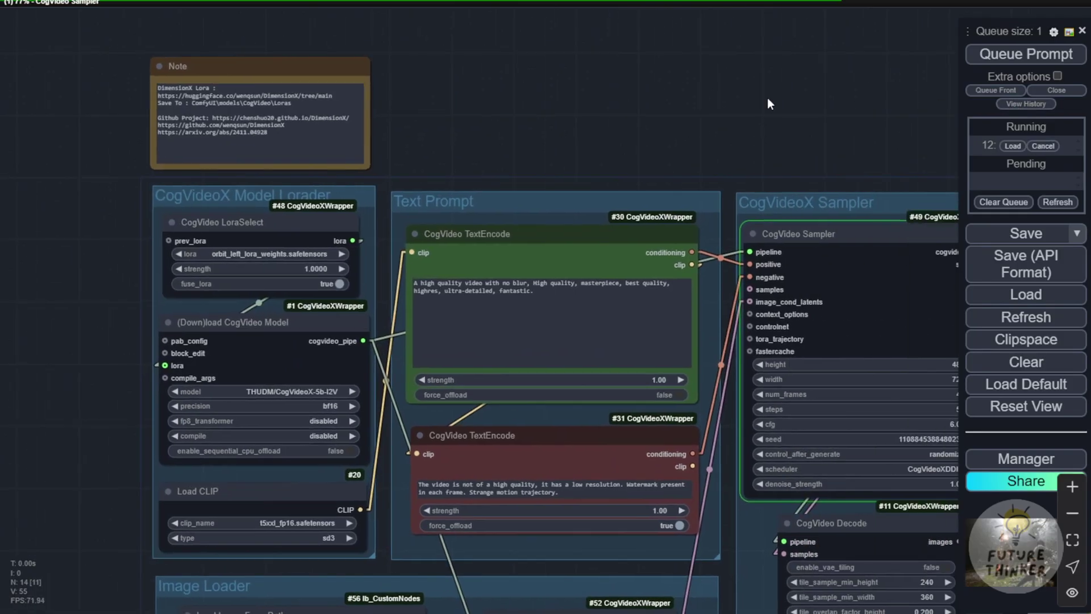
Wait for the forest combat run to finish and open the 6-second output video
left_click(1046, 54)
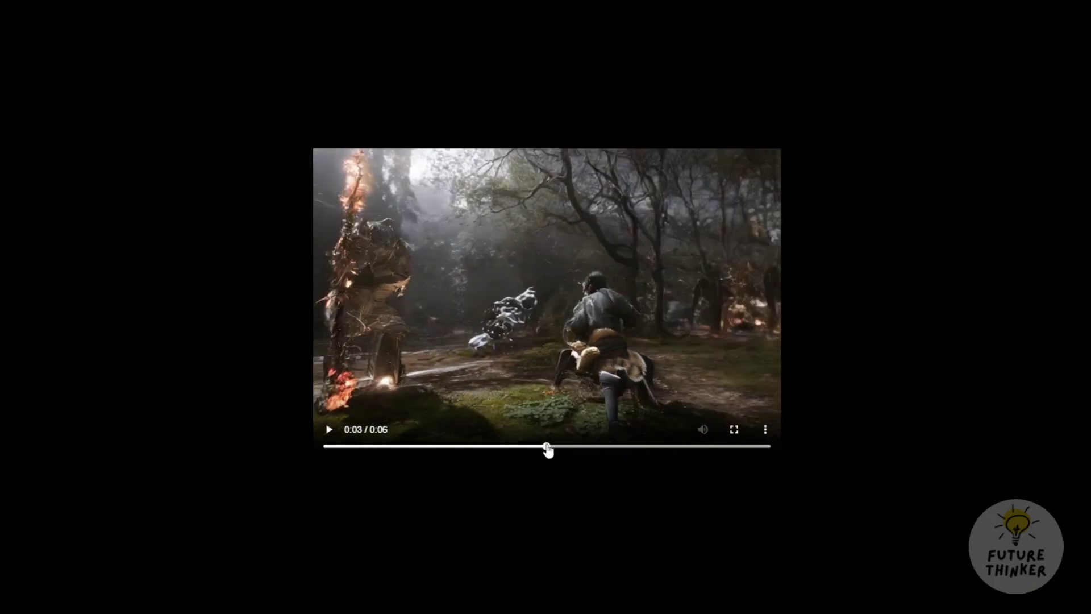
Scrub the forest fight video to a later moment before returning to the canvas
left_click_drag(710, 445, 753, 446)
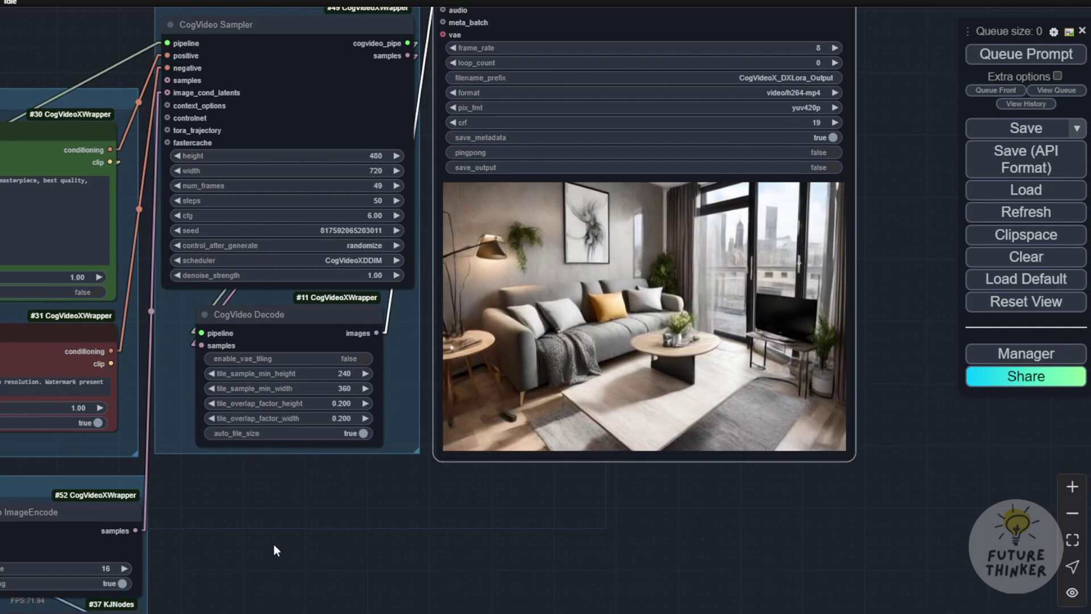
Edit Load Image From Path's image path to end in DimensionX\images\ and confirm it
scroll(273, 544, "down", 3)
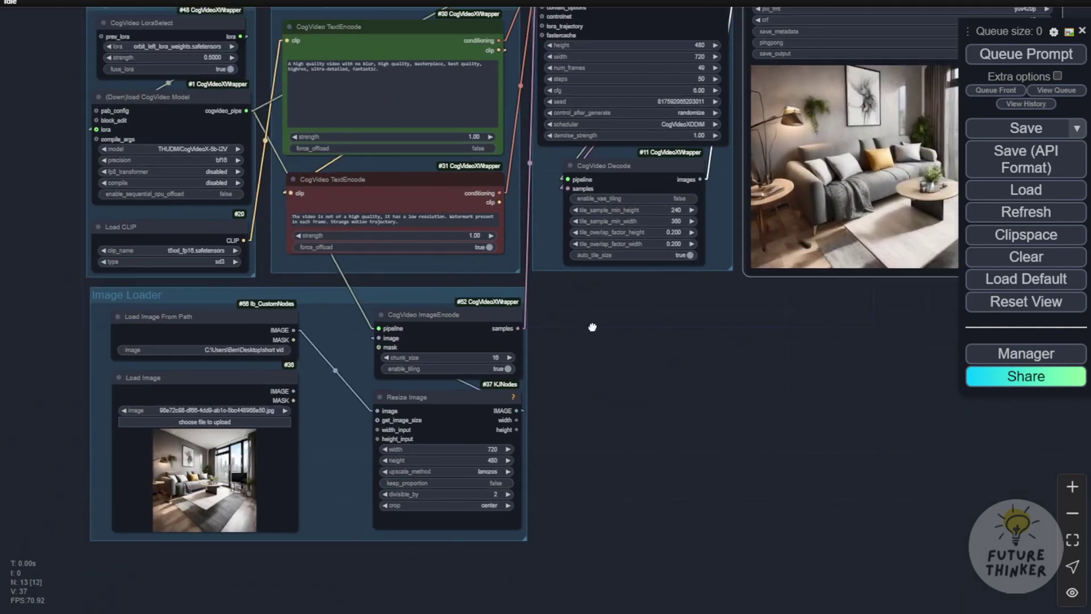
left_click_drag(592, 327, 565, 293)
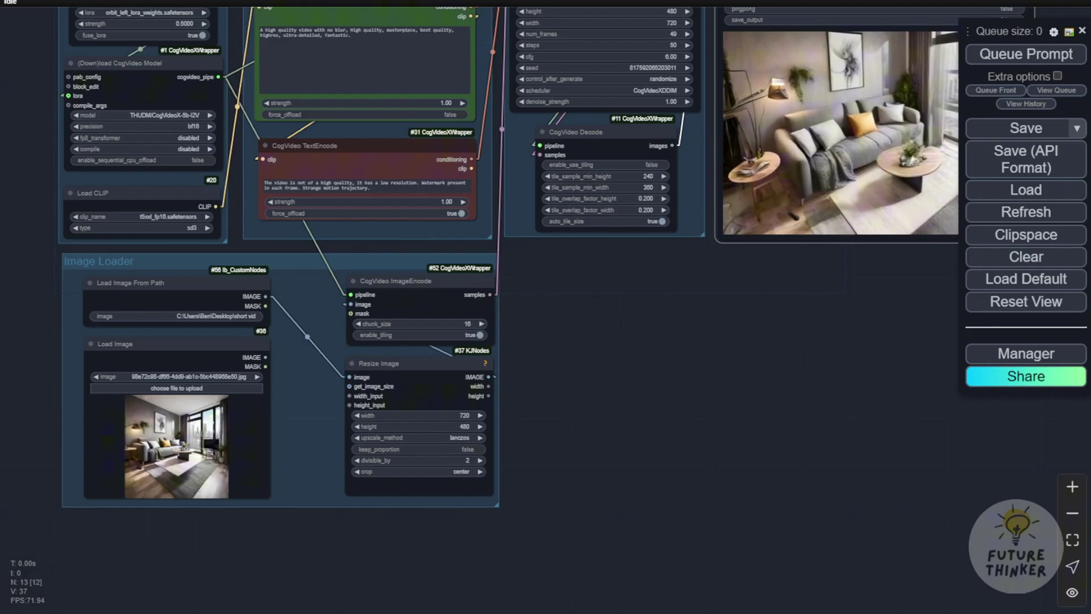
scroll(188, 320, "up", 6)
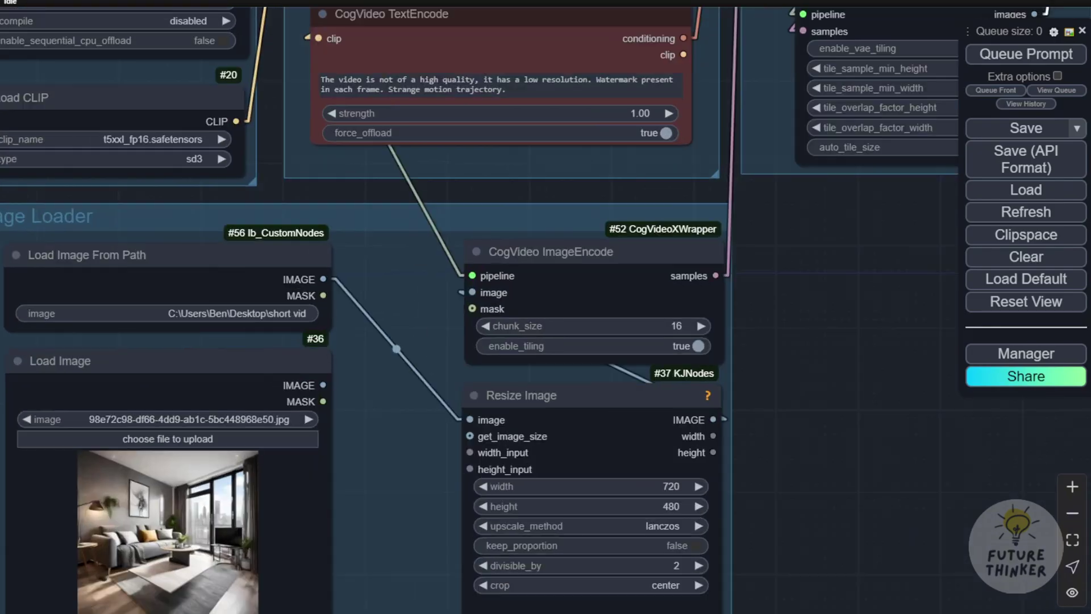
scroll(193, 314, "up", 1)
left_click(194, 313)
type("\\CogVideoX5B + Dime")
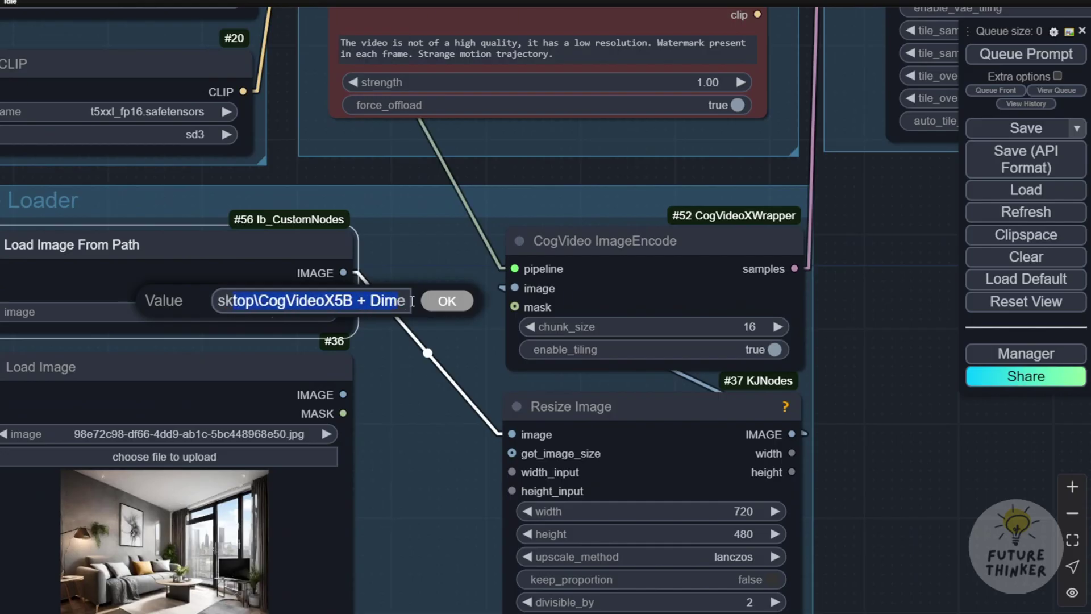
left_click_drag(412, 301, 471, 307)
left_click(470, 305)
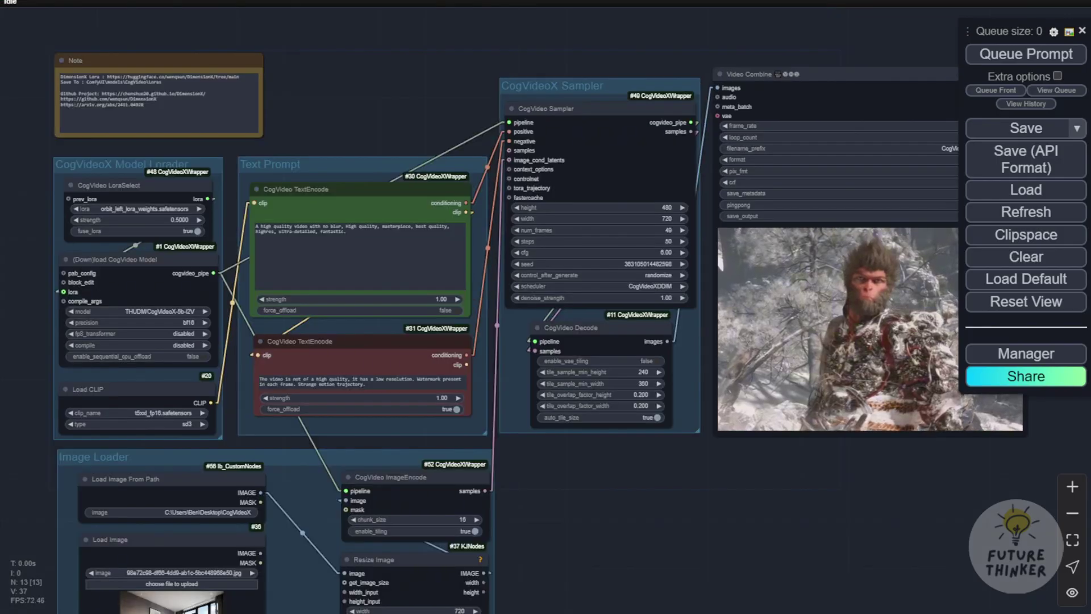
left_click_drag(574, 500, 499, 275)
left_click_drag(475, 324, 436, 423)
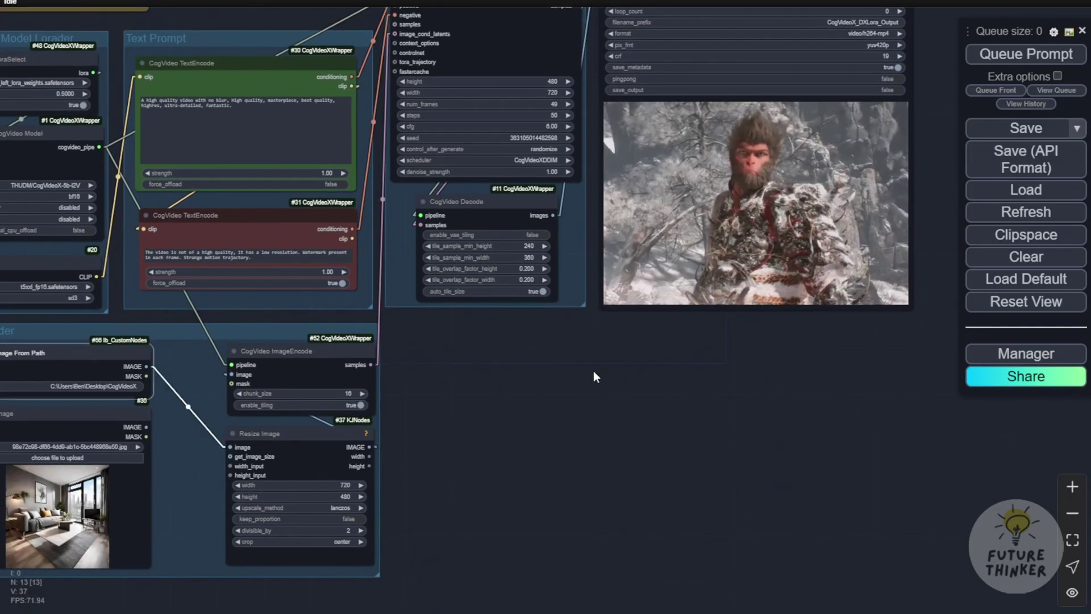
scroll(593, 370, "up", 3)
scroll(657, 455, "up", 3)
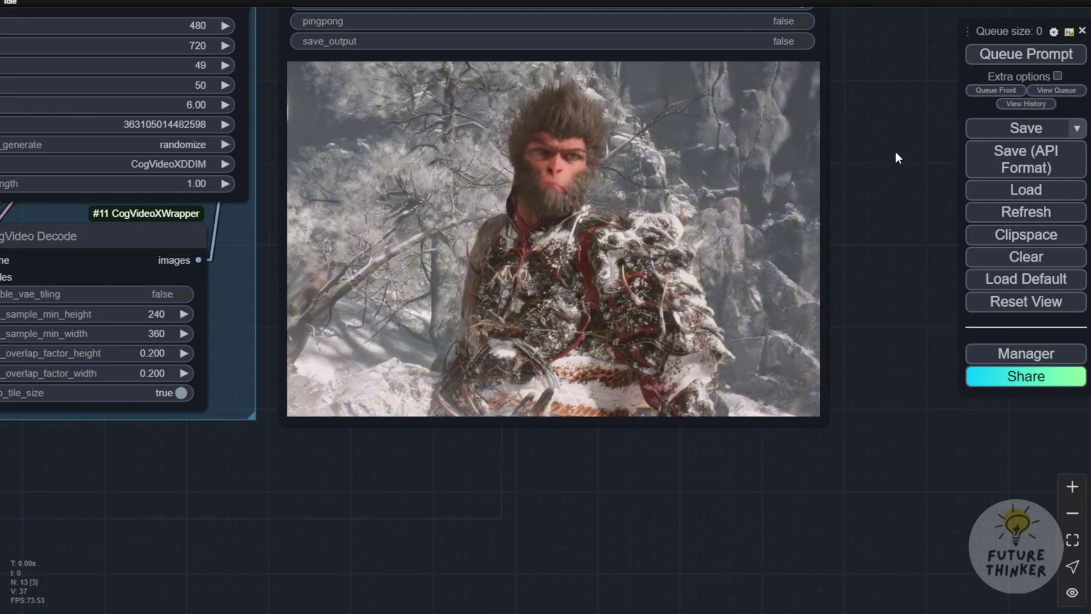
left_click_drag(896, 154, 897, 266)
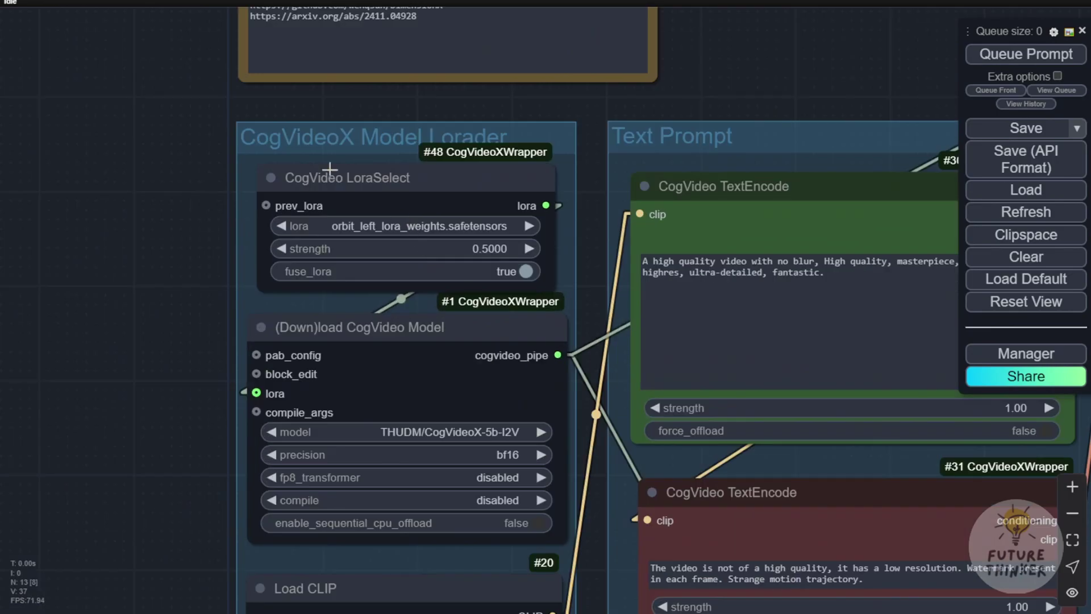
Chain a new CogVideo LoraSelect into prev_lora, set to orbit_up_lora_weights.safetensors
left_click_drag(297, 160, 264, 160)
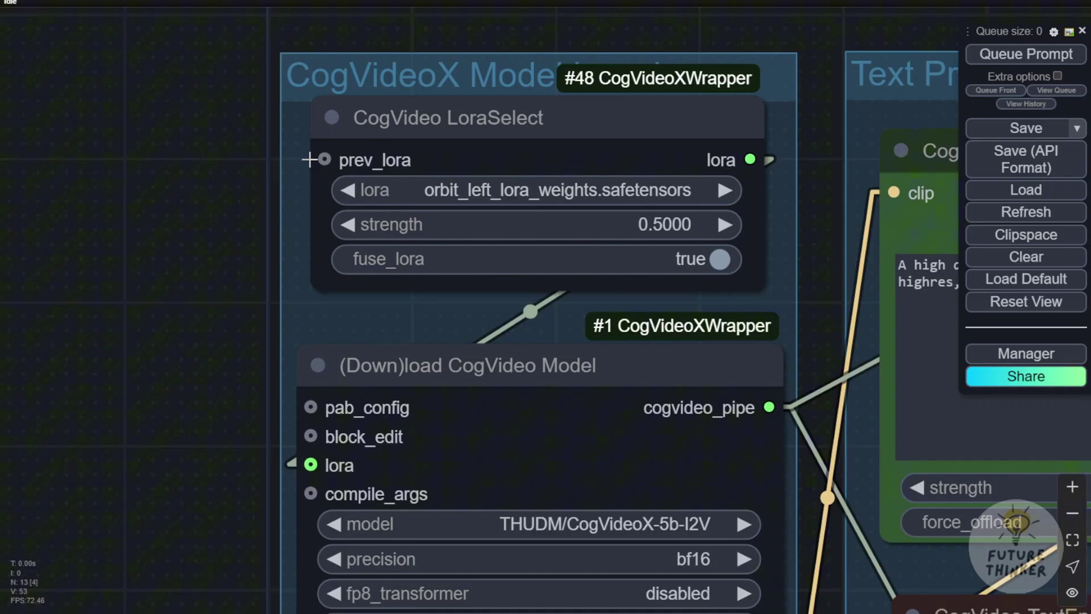
left_click_drag(324, 160, 197, 191)
left_click(215, 260)
left_click_drag(341, 172, 197, 171)
left_click(182, 188)
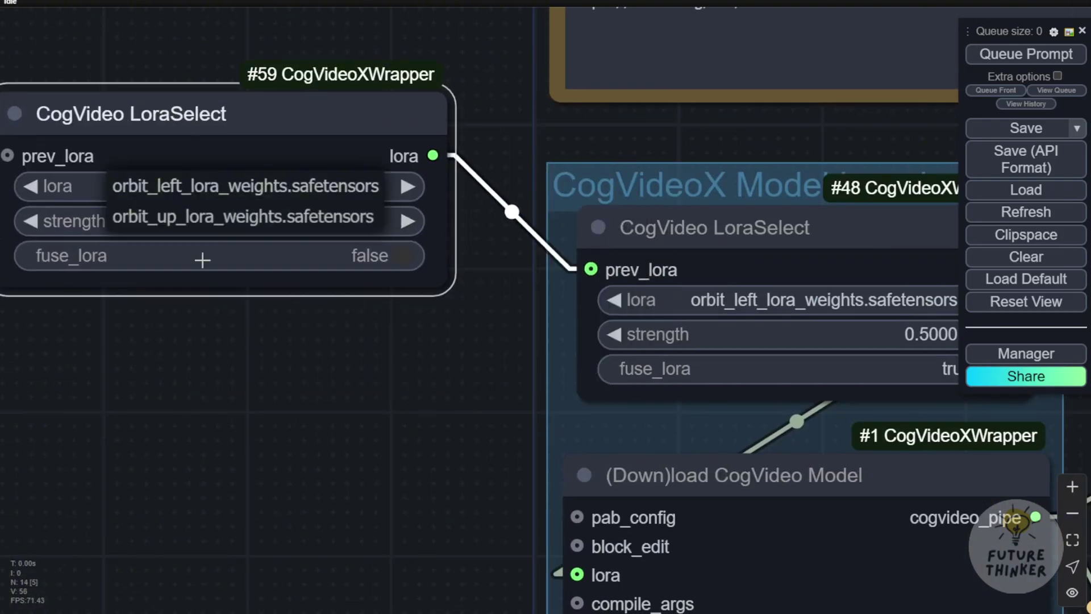
left_click(173, 222)
Reposition the added orbit_up LoRA node, then delete it again
left_click_drag(321, 119, 378, 203)
left_click_drag(385, 121, 235, 109)
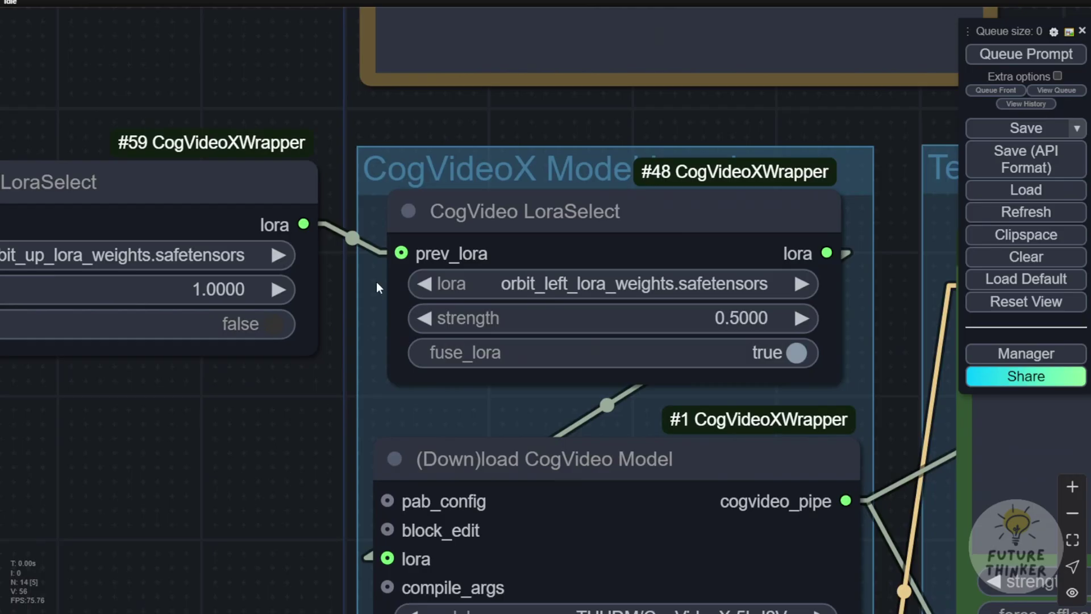
left_click(271, 190)
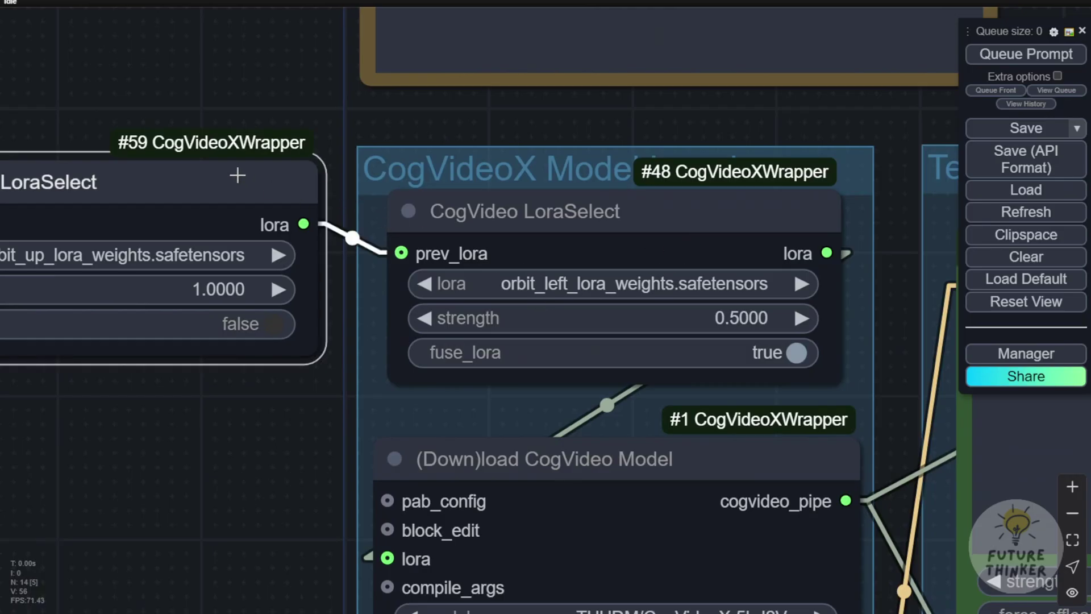
key("Delete")
scroll(284, 324, "down", 4)
left_click_drag(282, 318, 245, 169)
scroll(258, 186, "down", 5)
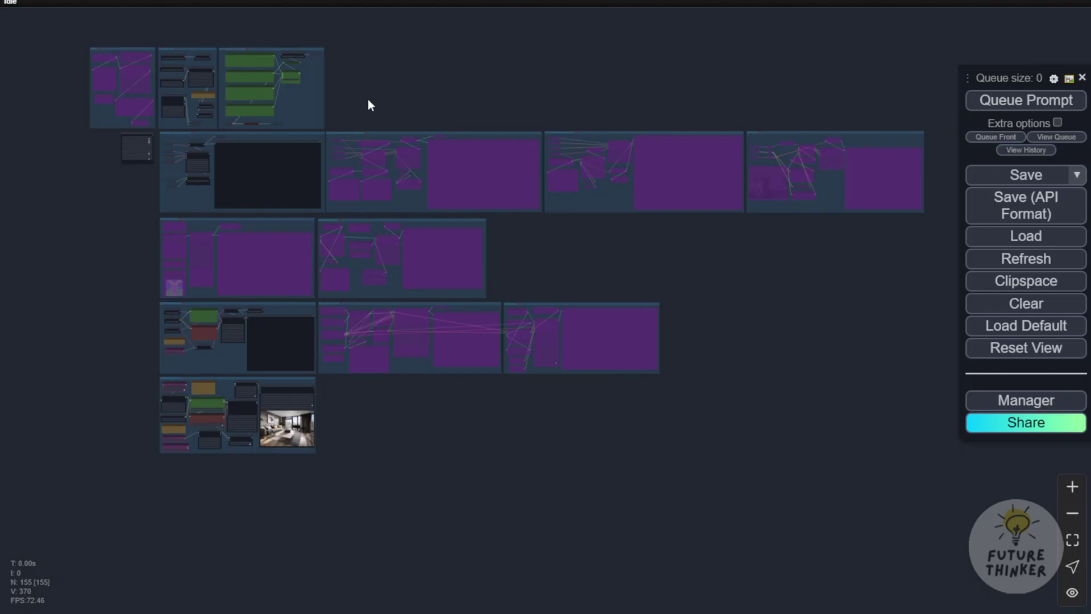
Zoom into the CogVideoX Img2Vid + DX group and leave Get_img_flux_refiner_1 set to img_flux_refiner_1
left_click_drag(370, 104, 525, 147)
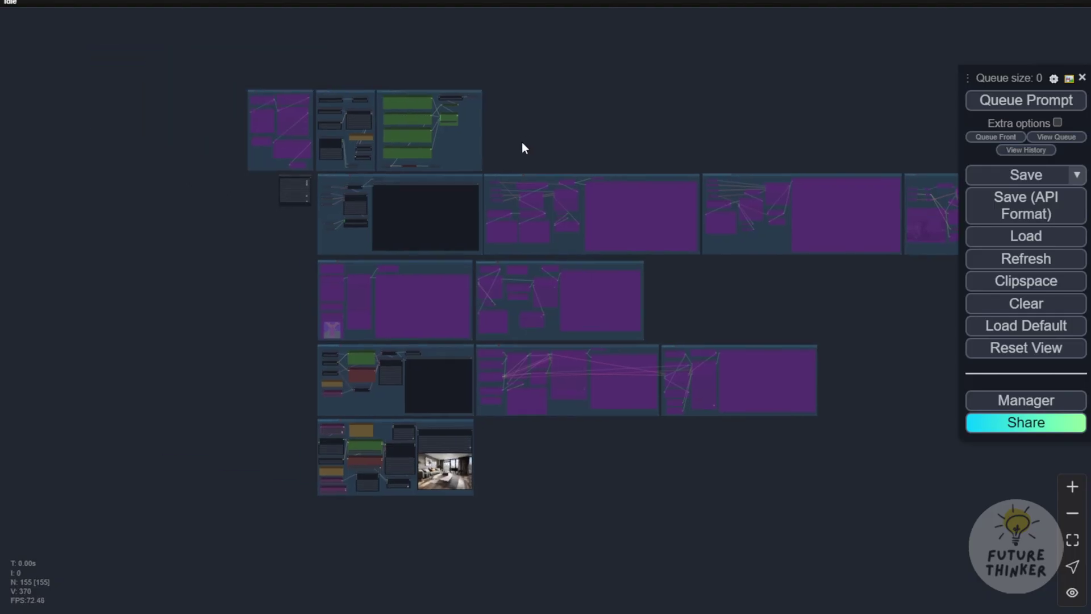
scroll(534, 91, "up", 5)
left_click_drag(533, 93, 648, 66)
scroll(621, 69, "up", 1)
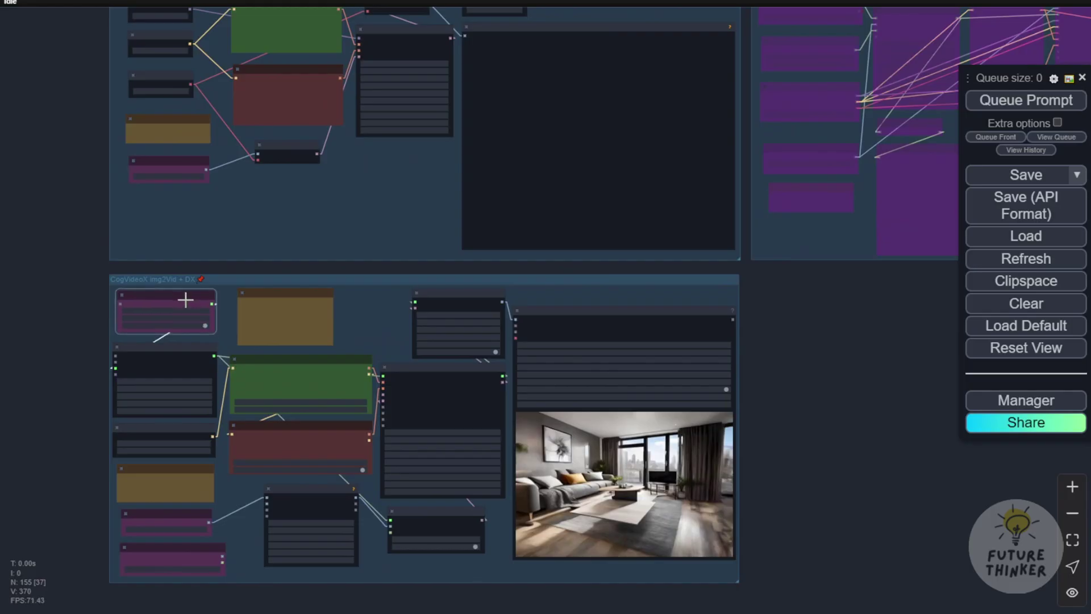
scroll(95, 411, "up", 10)
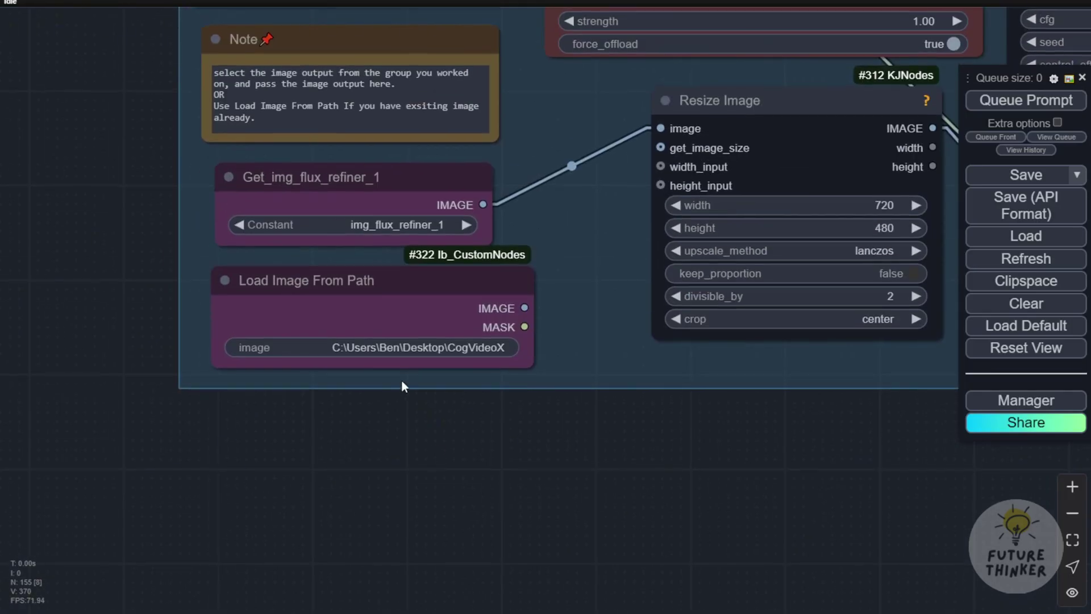
scroll(401, 387, "up", 3)
left_click(372, 170)
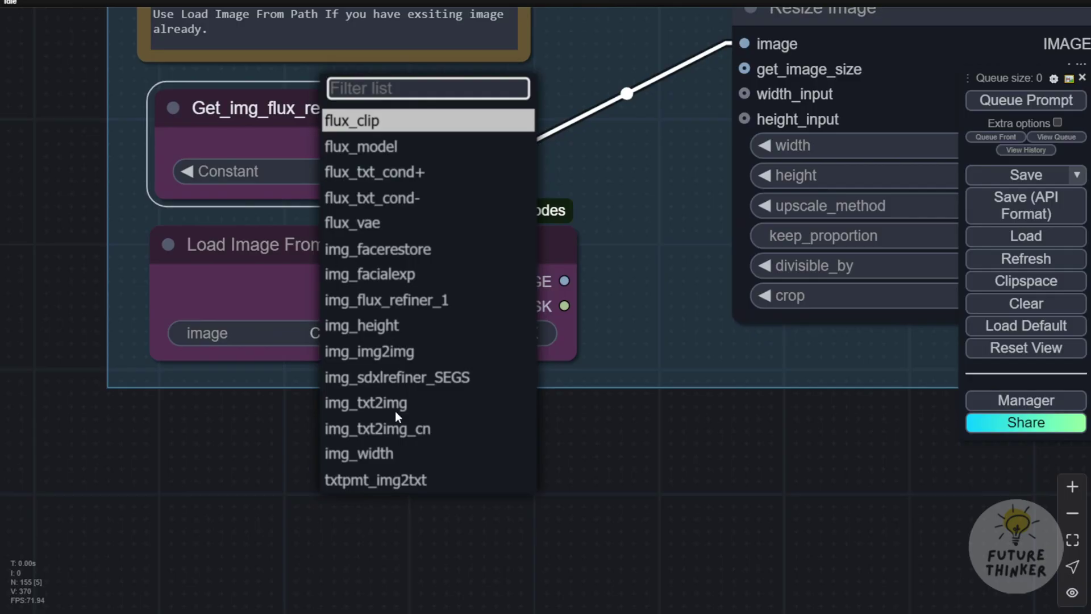
left_click(593, 477)
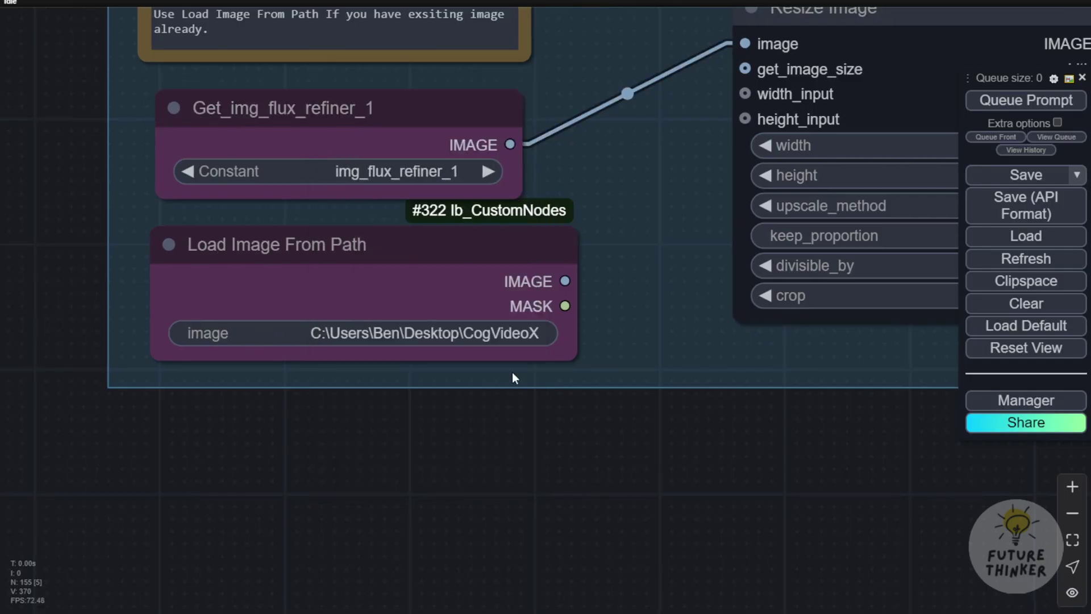
Inspect the Load Image From Path node and the note above the nodes
left_click(310, 245)
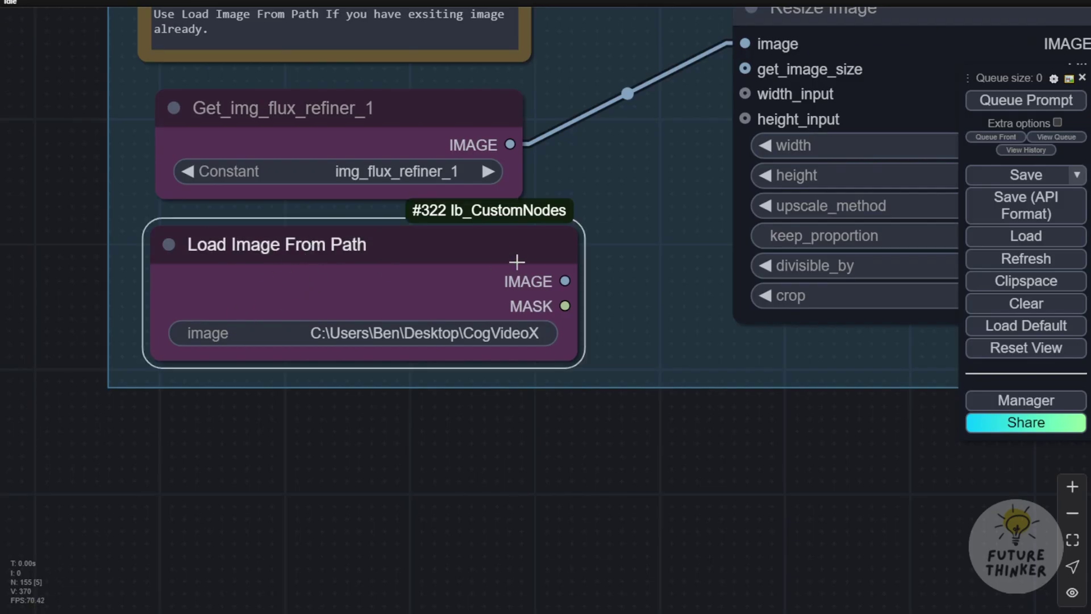
left_click_drag(631, 227, 618, 317)
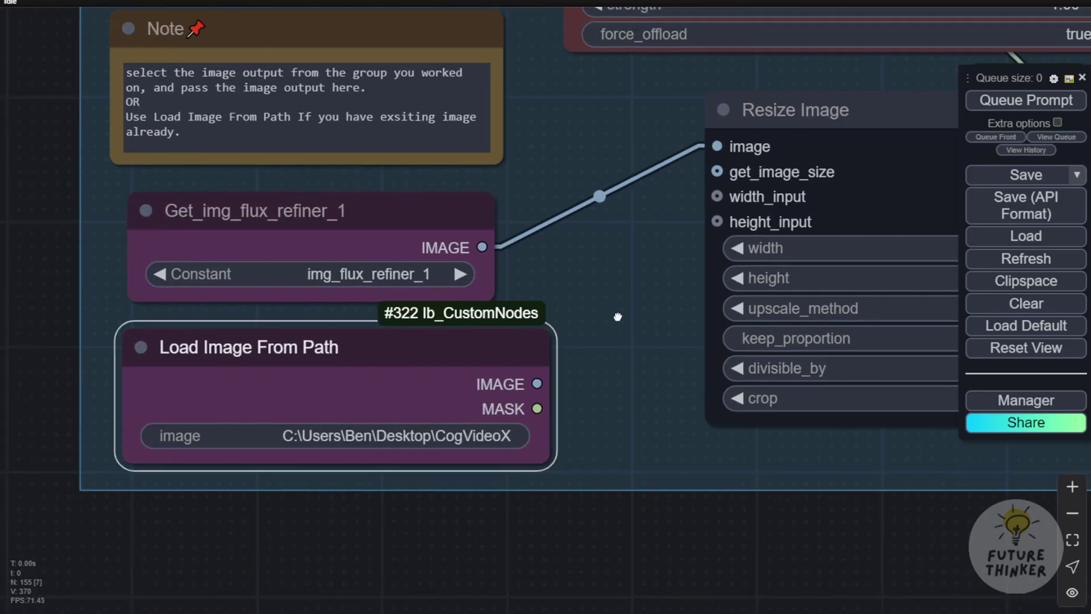
scroll(458, 311, "down", 5)
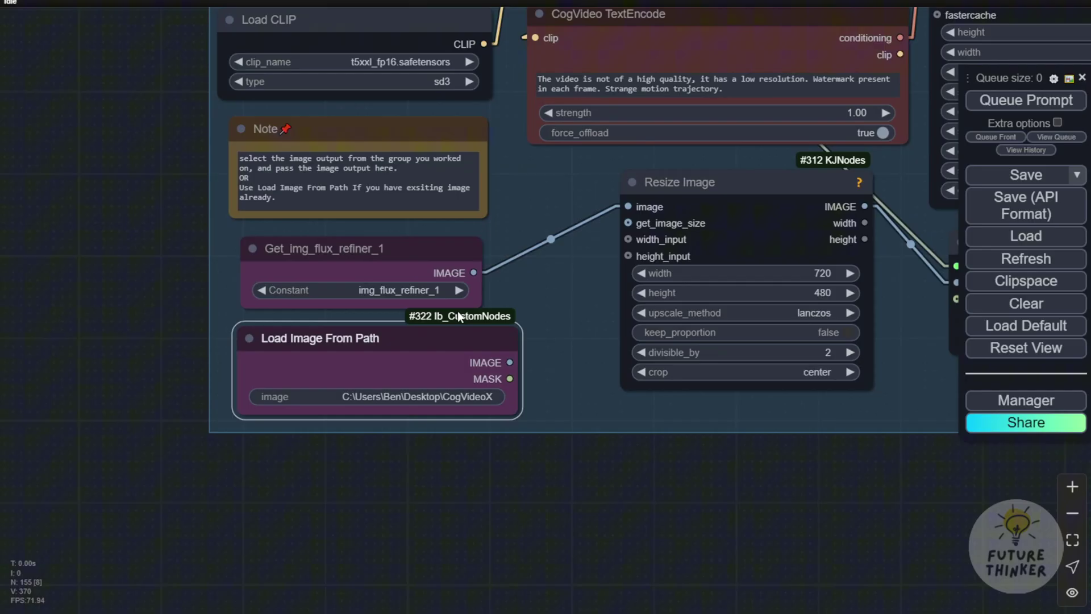
scroll(291, 285, "down", 3)
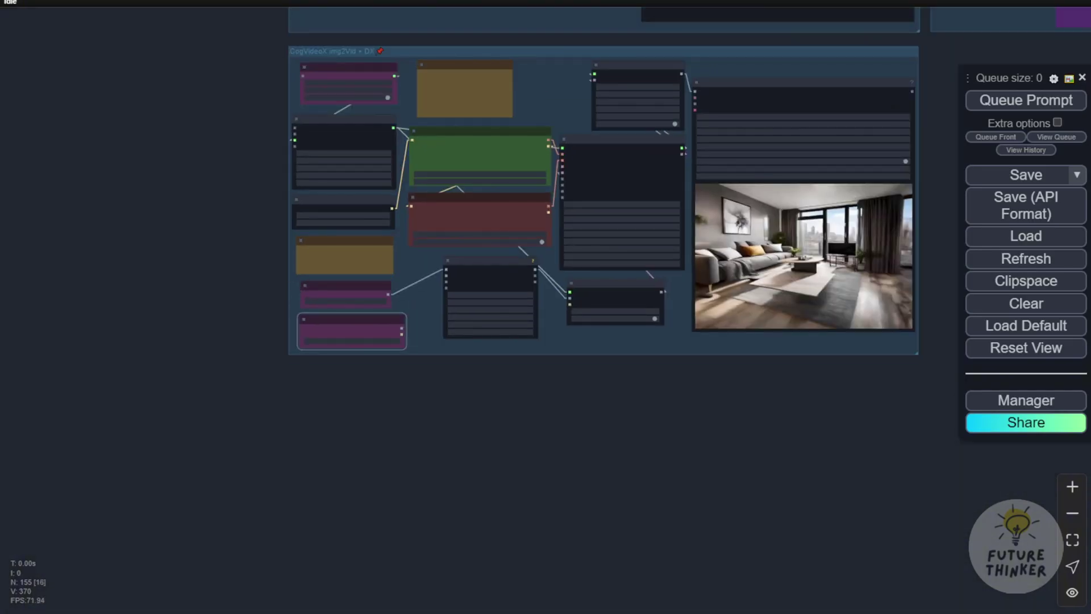